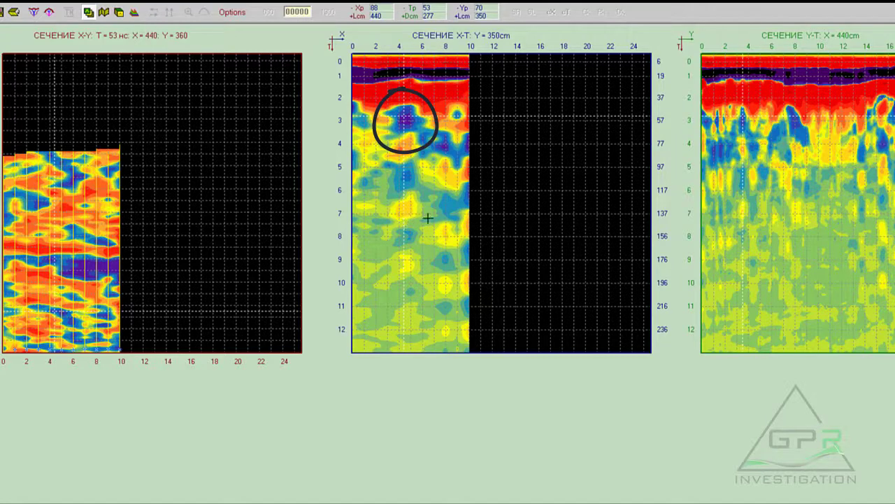
pyautogui.moveTo(765, 133)
pyautogui.mouseDown()
pyautogui.moveTo(717, 134)
pyautogui.moveTo(766, 112)
pyautogui.moveTo(742, 112)
pyautogui.mouseUp()
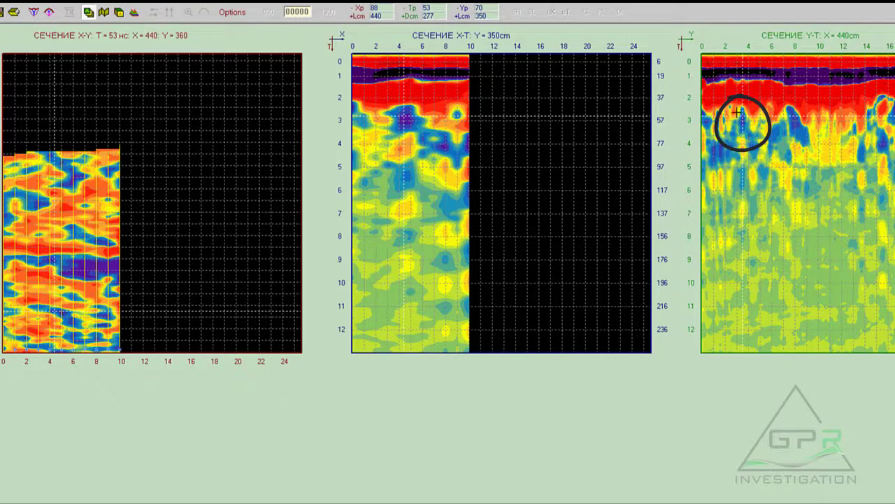
pyautogui.moveTo(785, 93)
pyautogui.mouseDown()
pyautogui.moveTo(759, 140)
pyautogui.moveTo(806, 150)
pyautogui.moveTo(787, 92)
pyautogui.mouseUp()
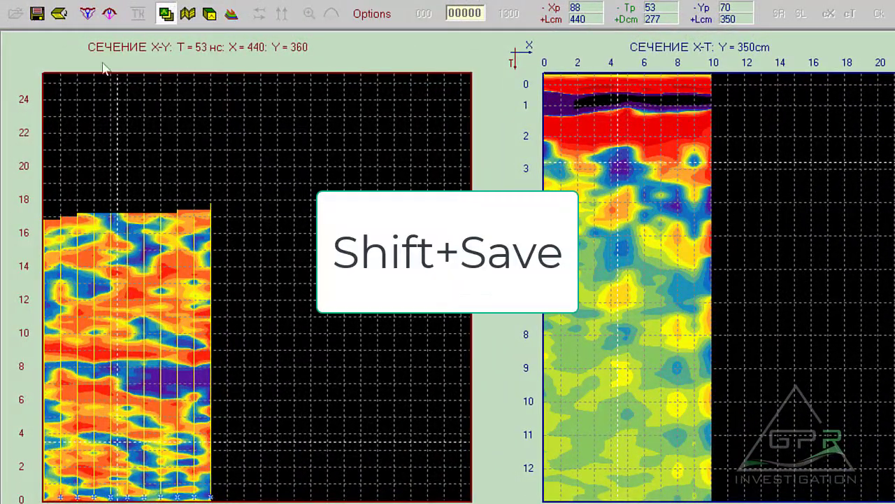
# Step: Export the GPR survey data as a Text Files type file named figura2 in the Боремель folder
pyautogui.keyDown('shift'); pyautogui.click(37, 14); pyautogui.keyUp('shift')
pyautogui.keyDown('shift'); pyautogui.click(36, 14); pyautogui.keyUp('shift')
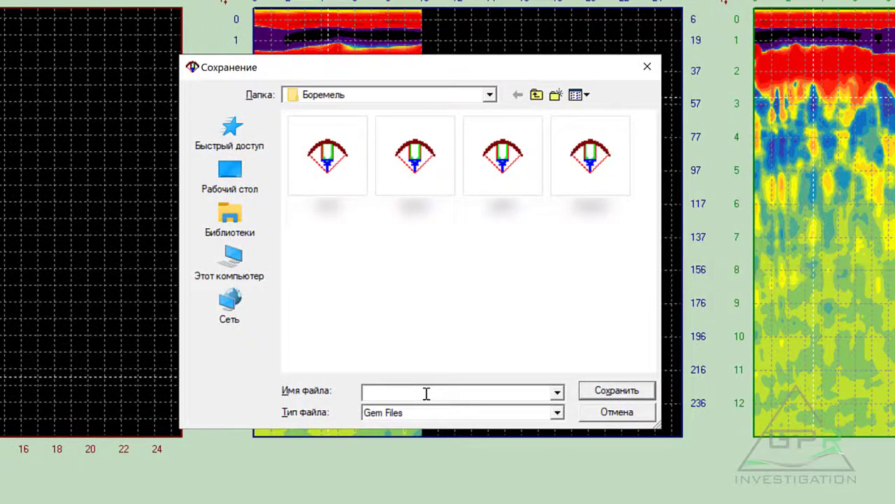
pyautogui.click(418, 170)
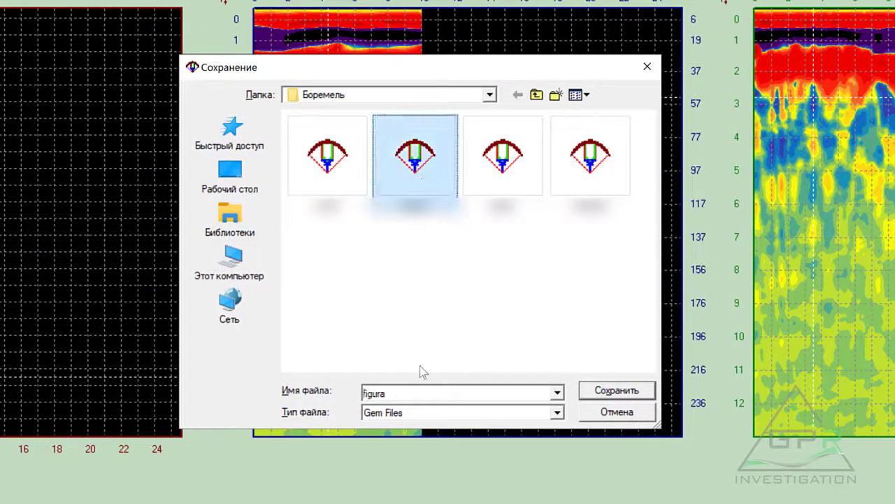
pyautogui.click(412, 393)
pyautogui.write('2')
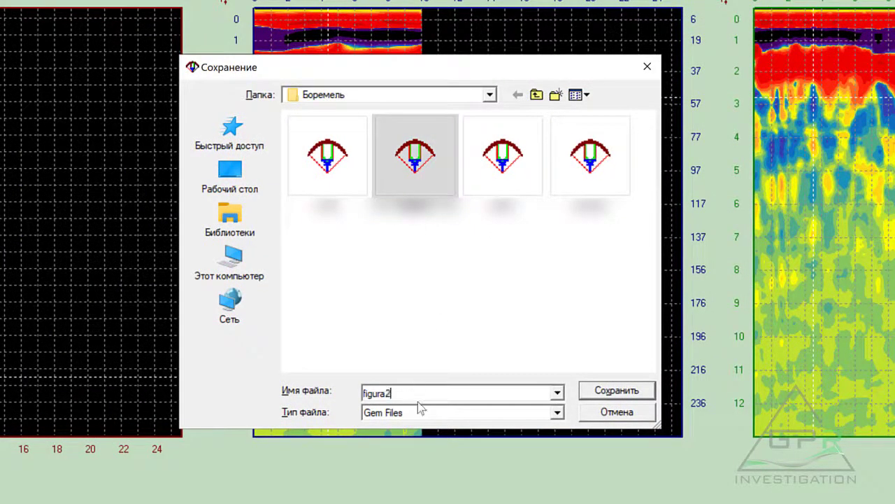
pyautogui.click(424, 413)
pyautogui.click(417, 460)
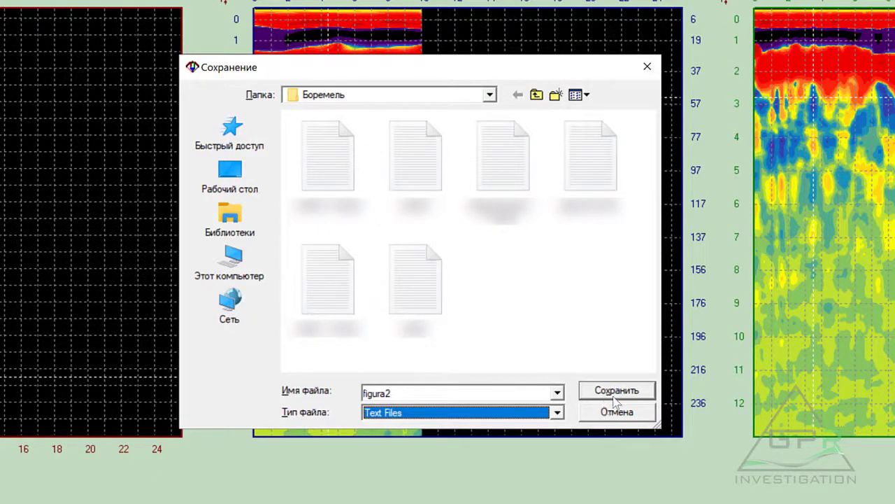
pyautogui.click(610, 393)
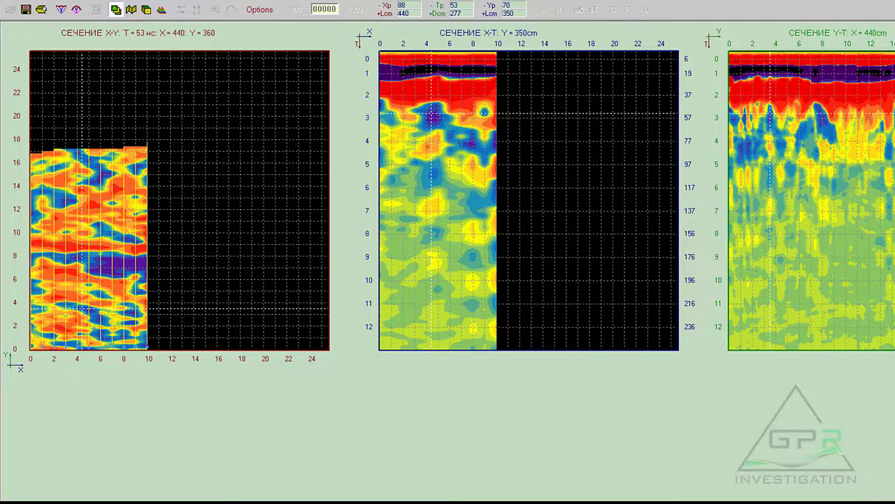
# Step: Open the exported figura2 text file from the Боремель folder and examine its coordinate, time and amplitude columns
pyautogui.moveTo(328, 501)
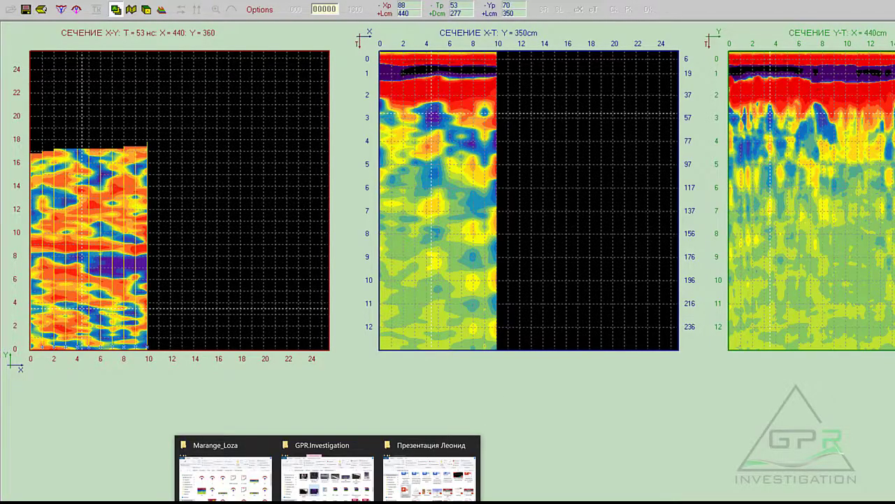
pyautogui.click(327, 477)
pyautogui.doubleClick(455, 434)
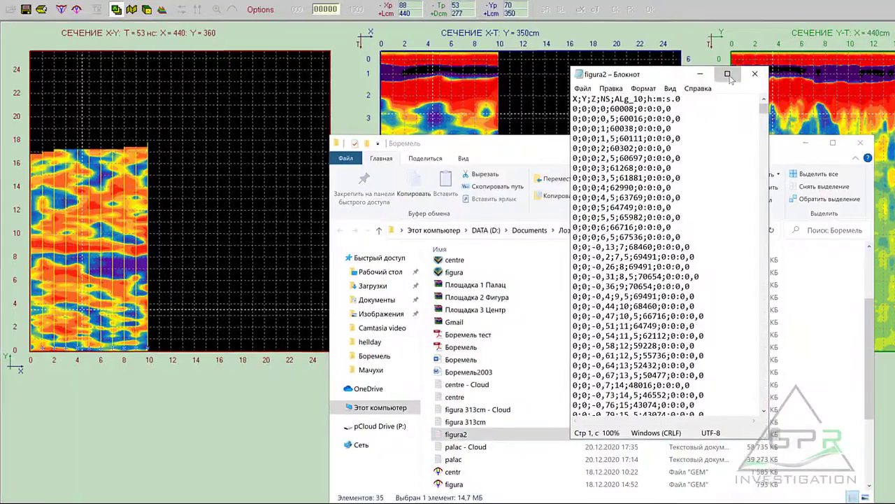
pyautogui.click(728, 74)
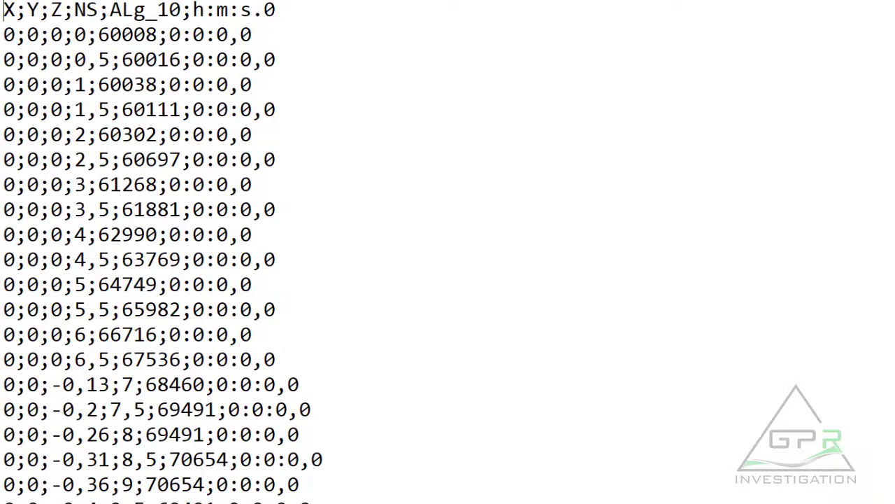
pyautogui.scroll(-9, 84, 235)
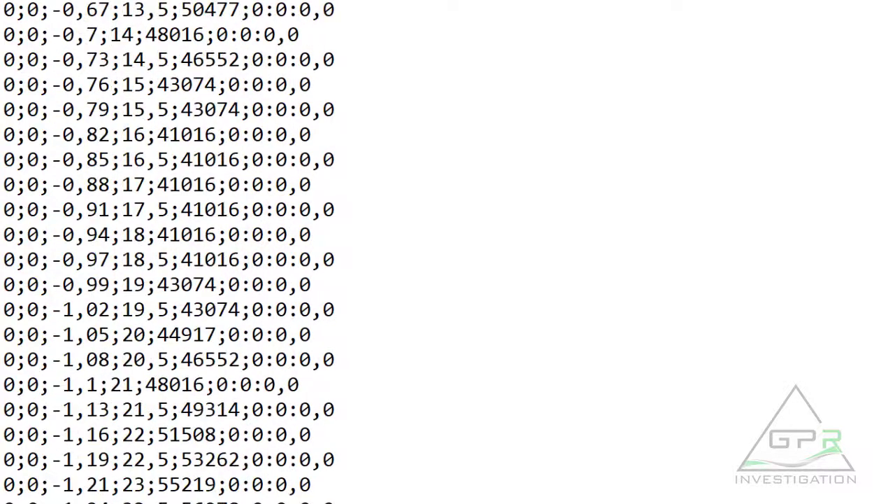
pyautogui.scroll(-20, 168, 252)
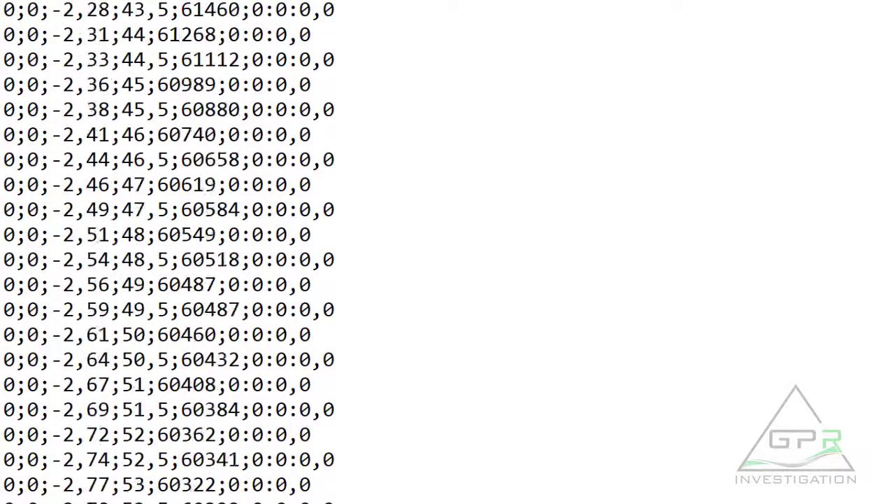
pyautogui.scroll(-20, 168, 252)
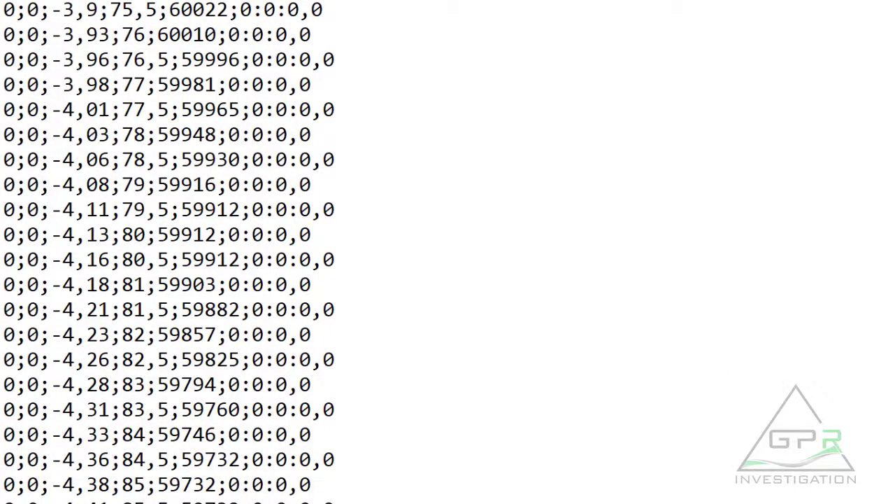
pyautogui.scroll(-3, 168, 252)
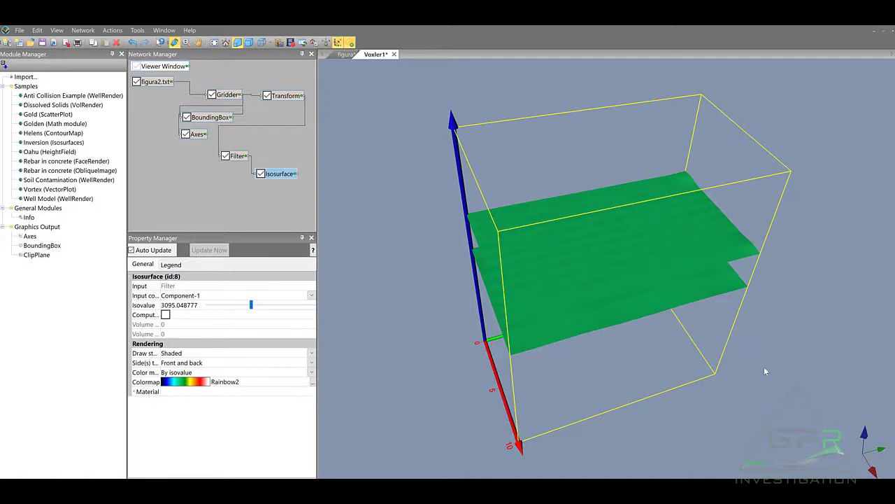
# Step: Switch to Voxler and compare the isosurface built from figura2.txt with the isosurfaces in the figura project
pyautogui.moveTo(588, 271); pyautogui.dragTo(583, 250)
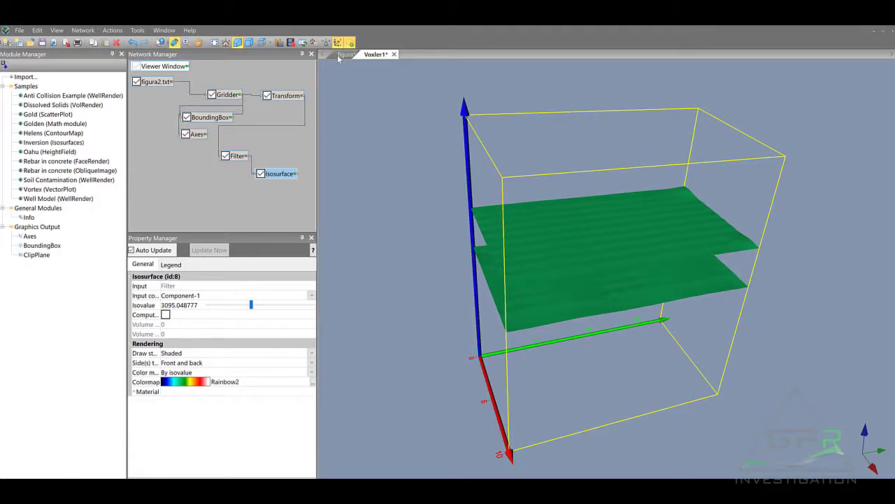
pyautogui.click(342, 54)
pyautogui.moveTo(617, 203)
pyautogui.mouseDown()
pyautogui.moveTo(621, 226)
pyautogui.moveTo(614, 219)
pyautogui.mouseUp()
pyautogui.moveTo(608, 292); pyautogui.dragTo(622, 183)
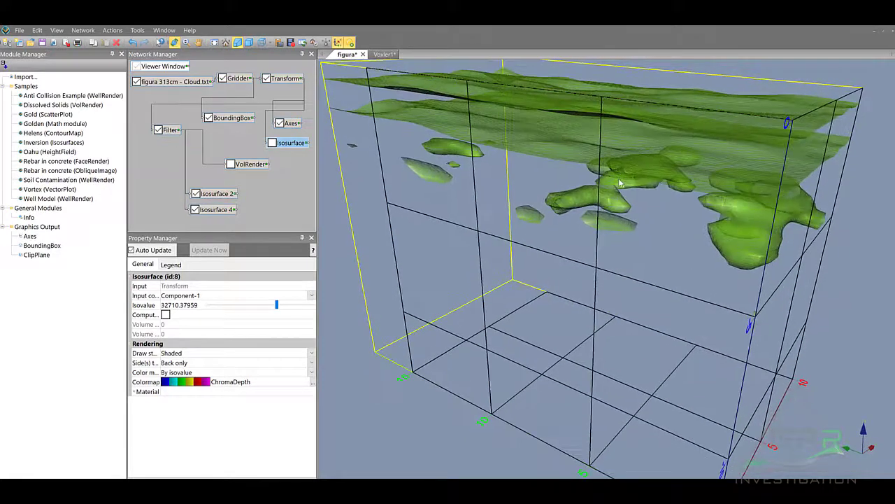
# Step: Return to the Voxler1 project and raise the isovalue of the isosurface built from figura2.txt
pyautogui.click(385, 54)
pyautogui.scroll(3, 609, 280)
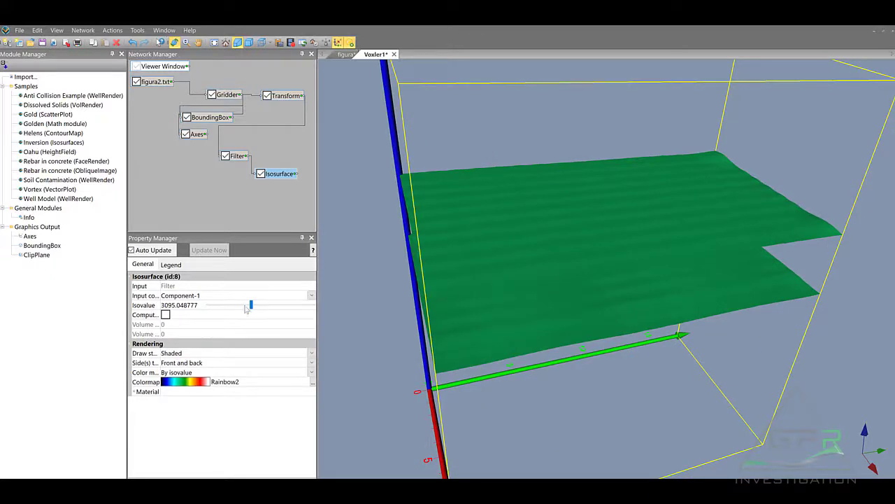
pyautogui.moveTo(253, 309)
pyautogui.mouseDown()
pyautogui.moveTo(310, 313)
pyautogui.moveTo(217, 317)
pyautogui.moveTo(264, 316)
pyautogui.mouseUp()
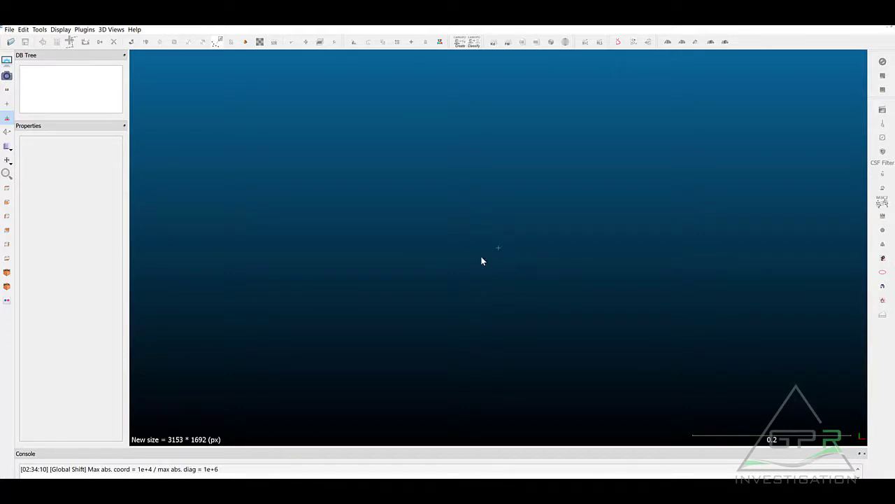
# Step: Switch to CloudCompare and open the ASCII file figura2 from the Боремель folder for import
pyautogui.click(10, 42)
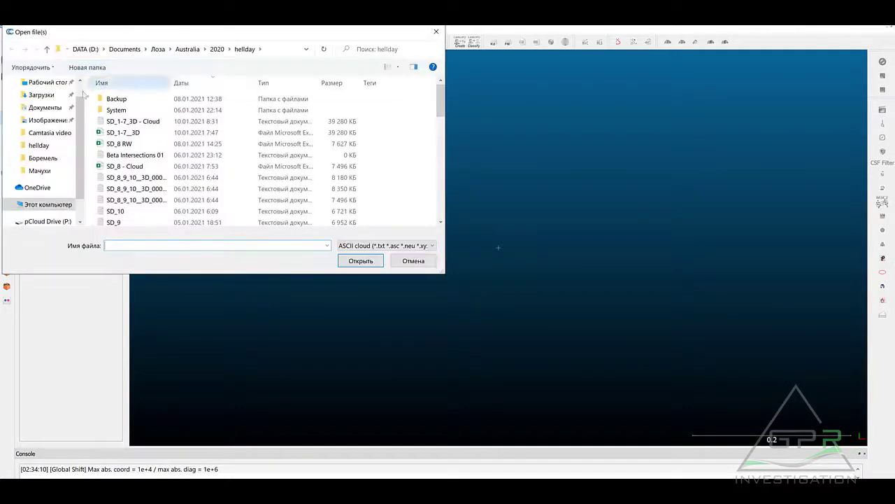
pyautogui.click(42, 160)
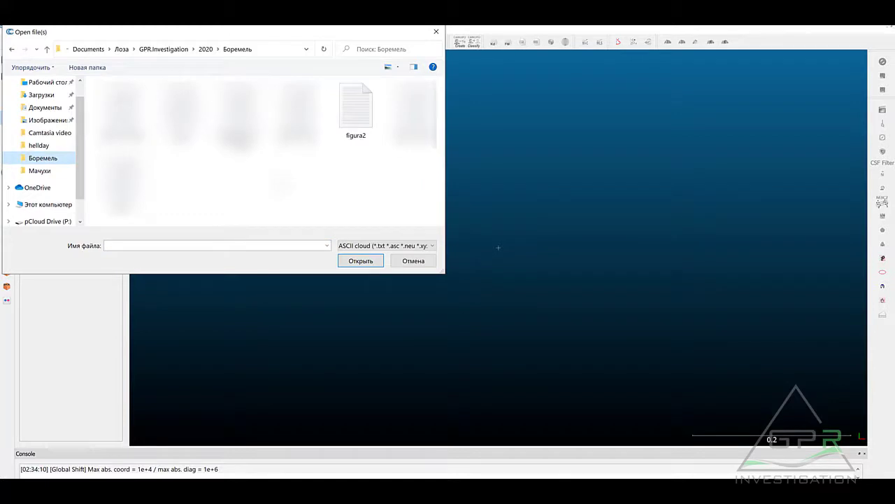
pyautogui.doubleClick(354, 105)
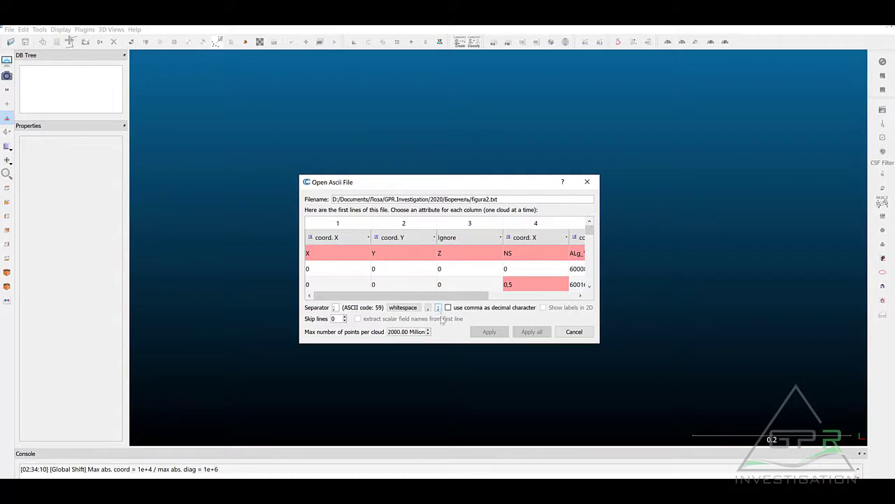
# Step: Use the comma as the decimal character for the import and set the NS column to Ignore
pyautogui.click(448, 308)
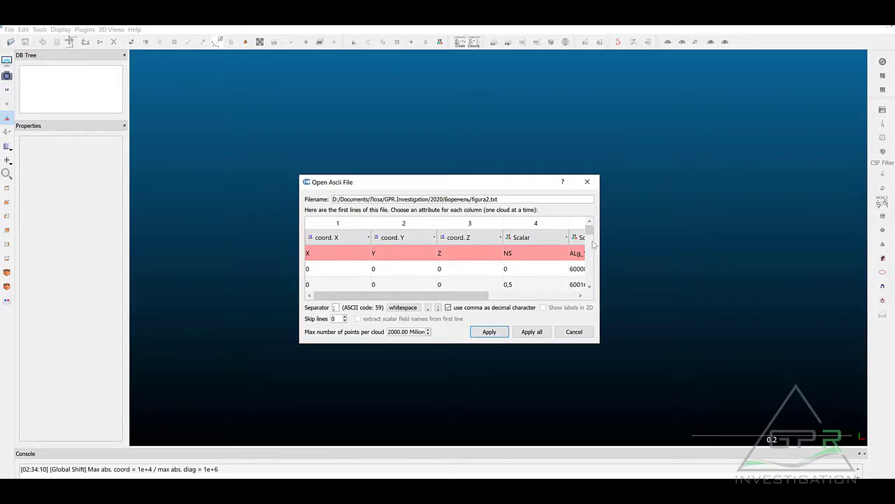
pyautogui.moveTo(599, 262); pyautogui.dragTo(711, 264)
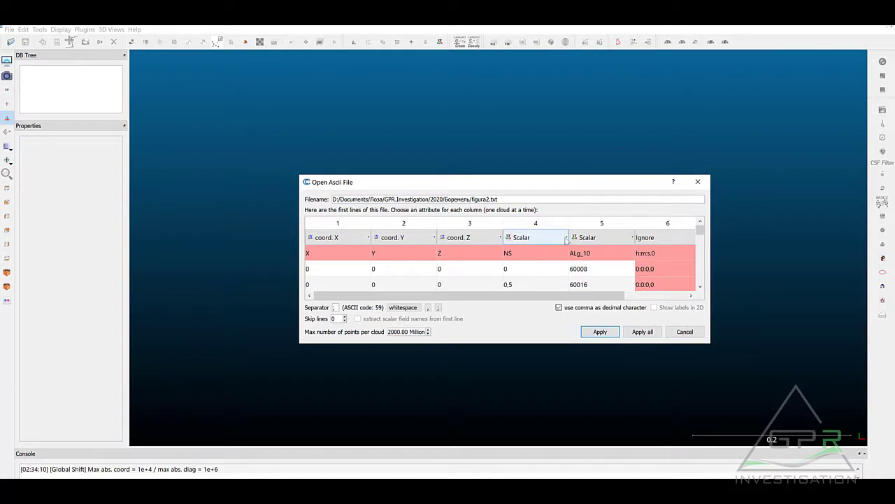
pyautogui.click(565, 238)
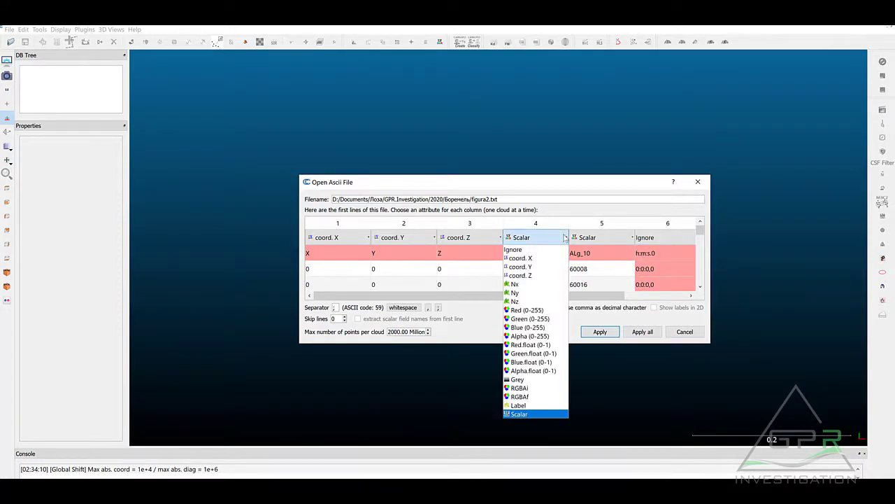
pyautogui.click(549, 250)
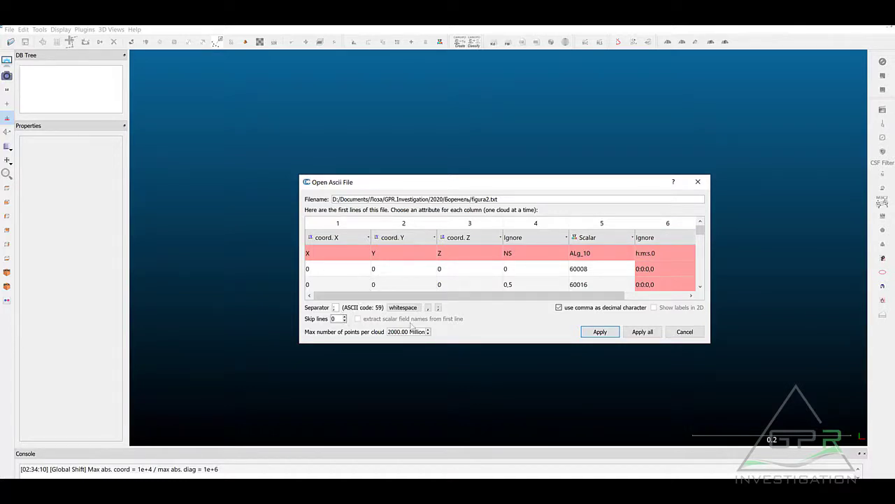
# Step: Try the import without comma decimals and with a whitespace separator, restoring comma decimals and the semicolon separator
pyautogui.click(559, 308)
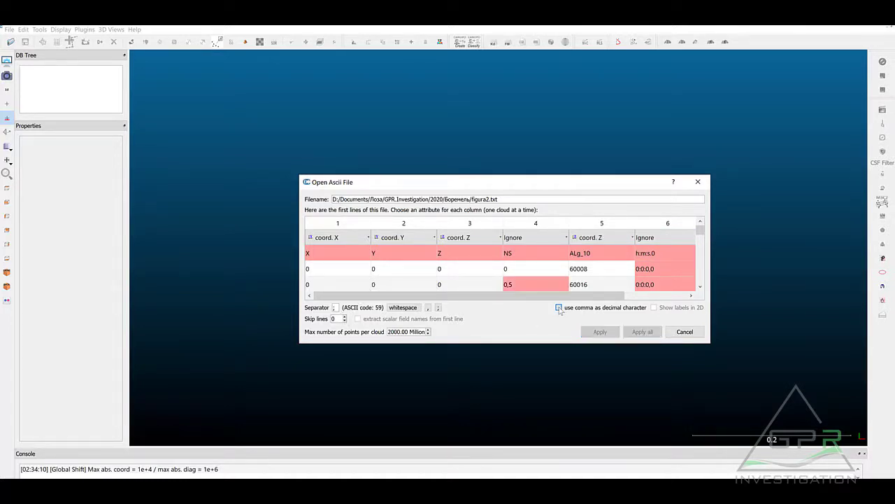
pyautogui.click(559, 308)
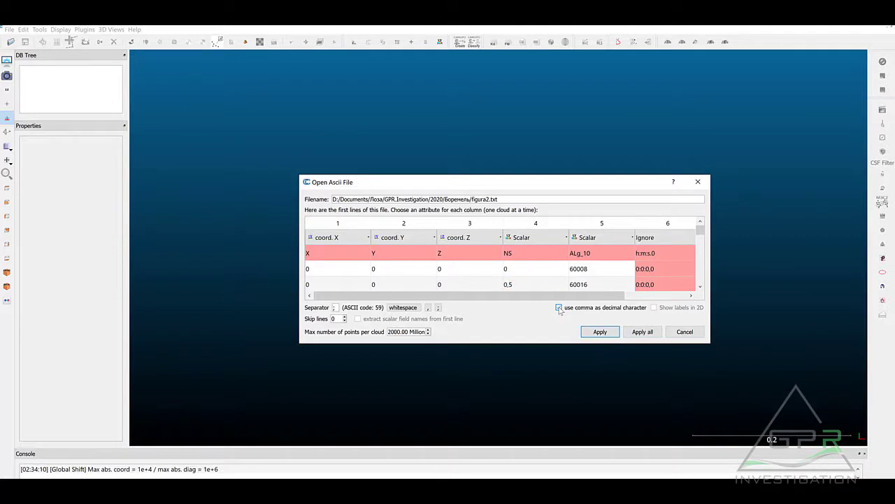
pyautogui.click(402, 308)
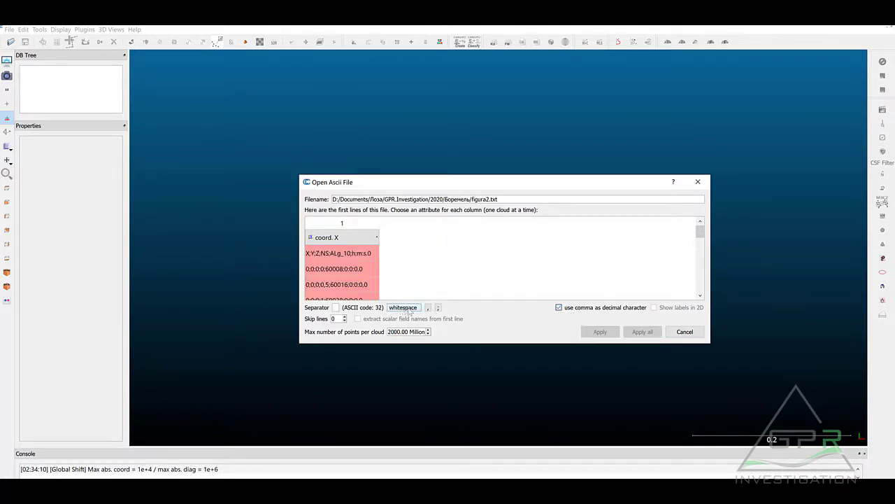
pyautogui.click(438, 307)
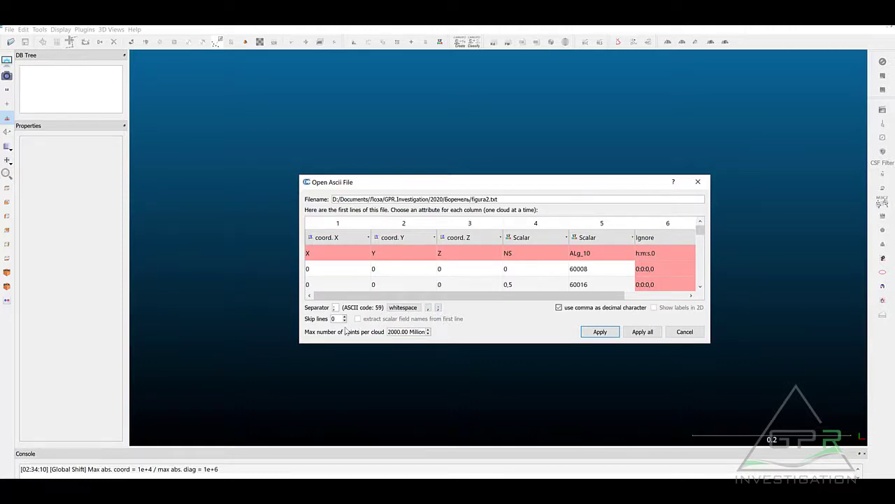
# Step: Exclude column 4 (NS) with the Ignore attribute and load figura2.txt as a point cloud
pyautogui.click(532, 237)
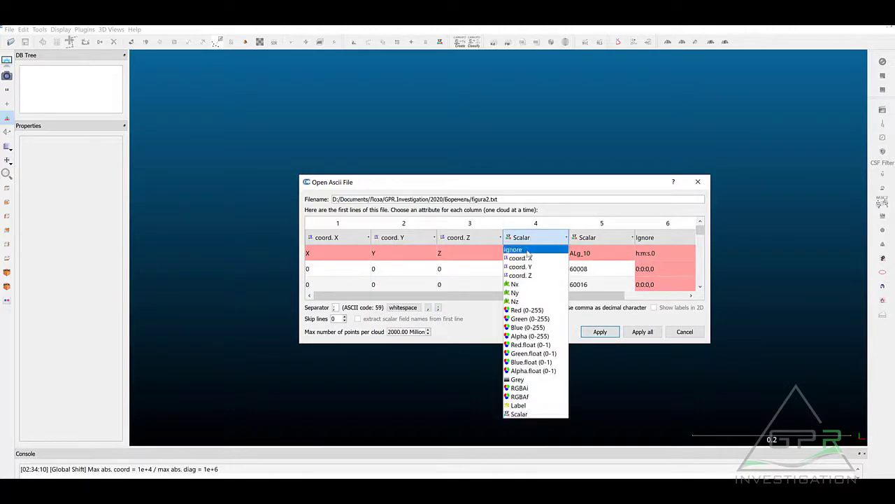
pyautogui.click(524, 245)
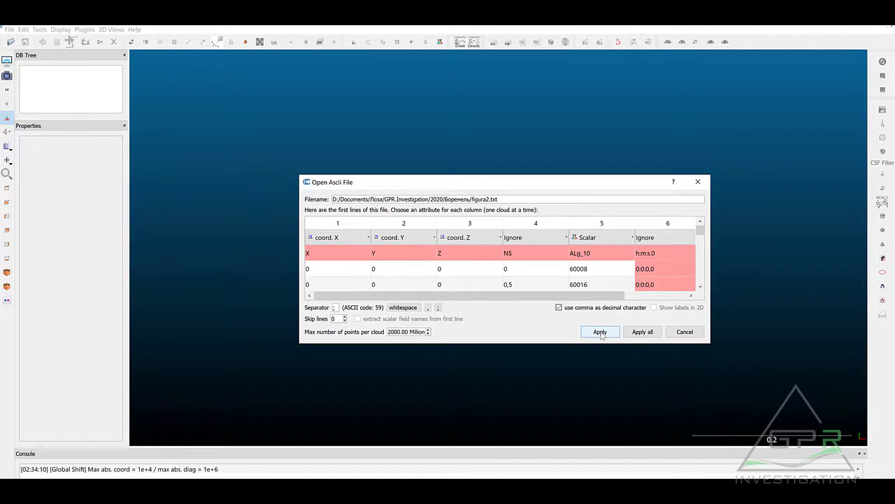
pyautogui.click(600, 331)
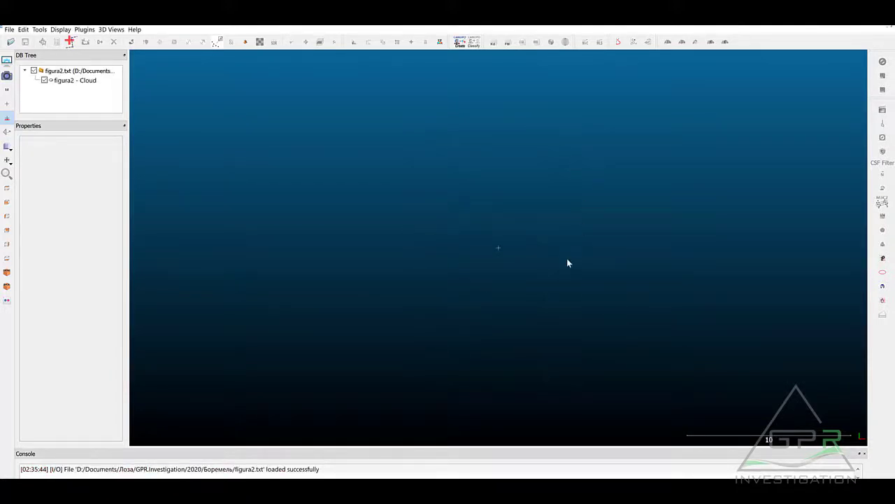
# Step: Set the point size of the figura2 cloud to 9 and orbit the cloud to inspect it
pyautogui.click(75, 79)
pyautogui.moveTo(471, 319); pyautogui.dragTo(336, 268)
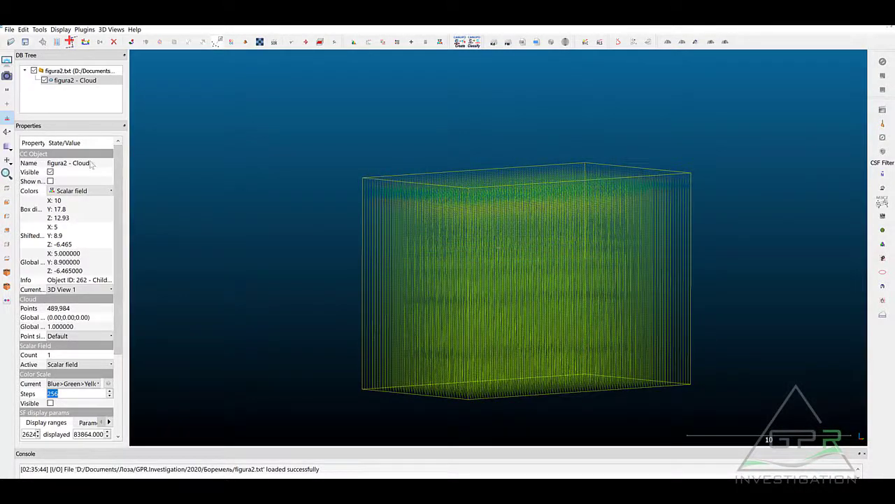
pyautogui.click(90, 336)
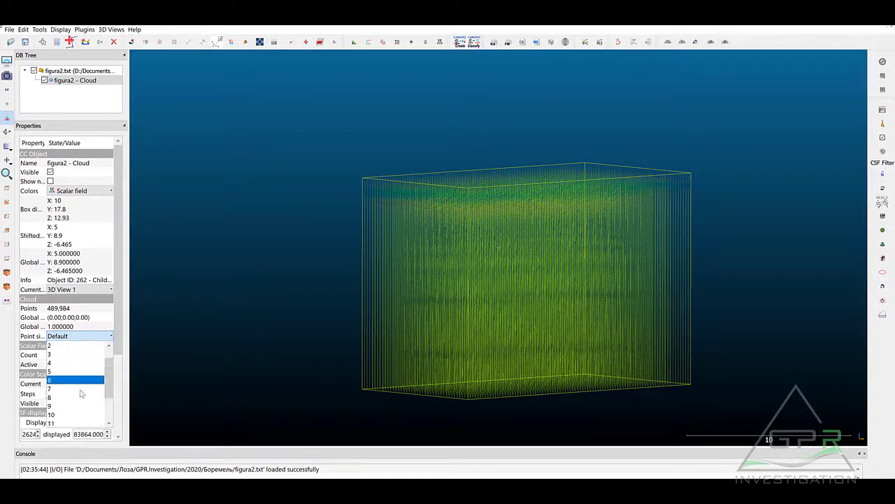
pyautogui.click(63, 415)
pyautogui.moveTo(487, 286); pyautogui.dragTo(532, 264)
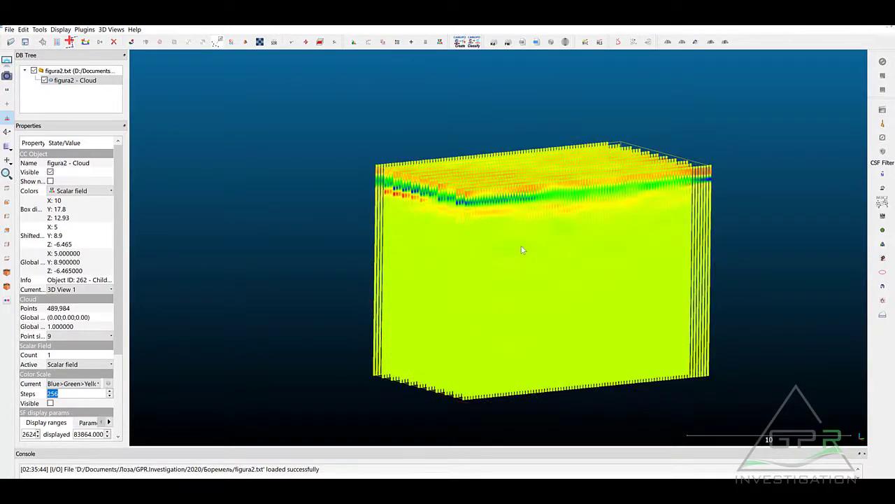
# Step: Narrow the colour saturation range of the figura2 cloud's scalar field to about 31304–72437
pyautogui.moveTo(485, 254); pyautogui.dragTo(490, 235, button='right')
pyautogui.scroll(2, 485, 222)
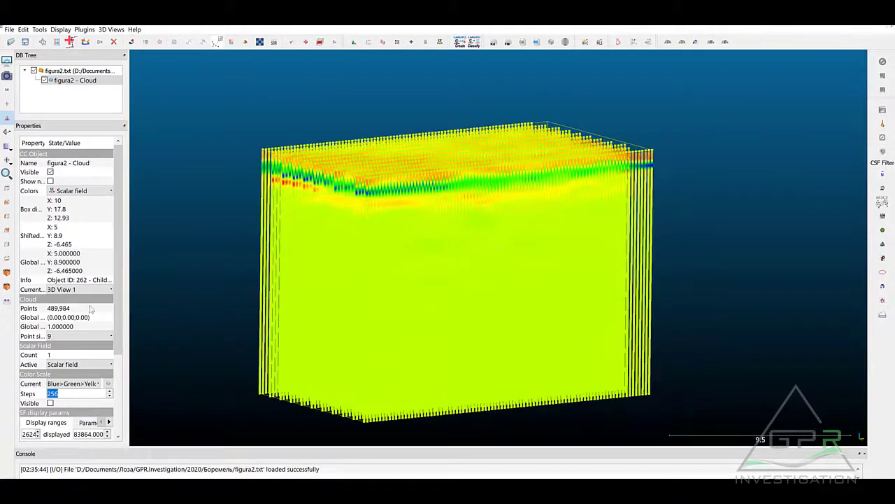
pyautogui.scroll(-3, 117, 277)
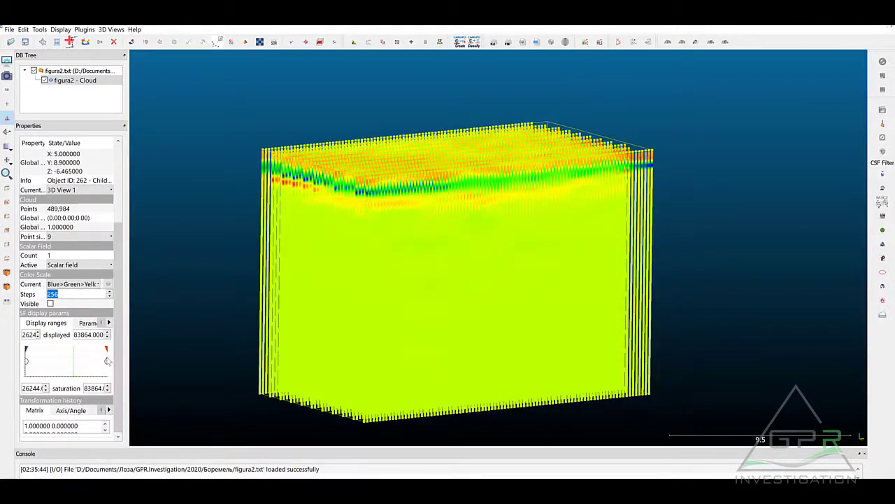
pyautogui.moveTo(107, 351); pyautogui.dragTo(91, 349)
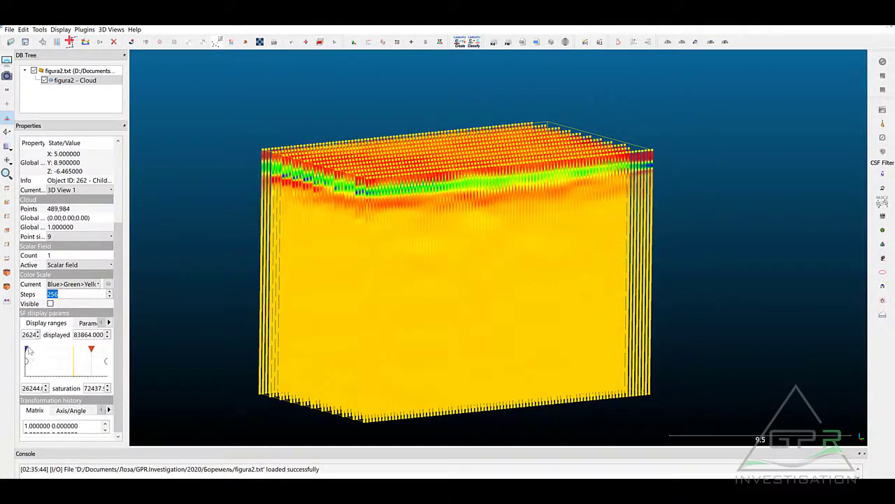
pyautogui.moveTo(31, 350); pyautogui.dragTo(36, 356)
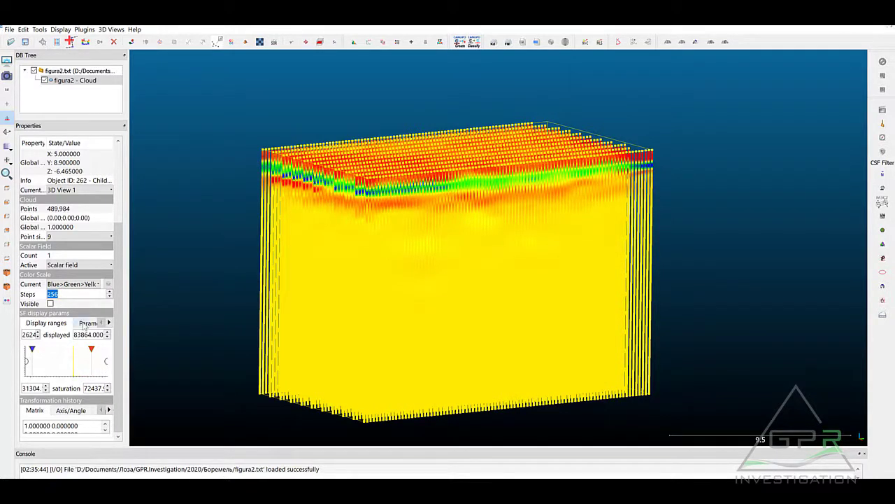
# Step: Limit the displayed scalar values to about 60,000–68,520 and raise the lower saturation limit to about 40608
pyautogui.click(85, 324)
pyautogui.click(39, 324)
pyautogui.moveTo(98, 368); pyautogui.dragTo(86, 370)
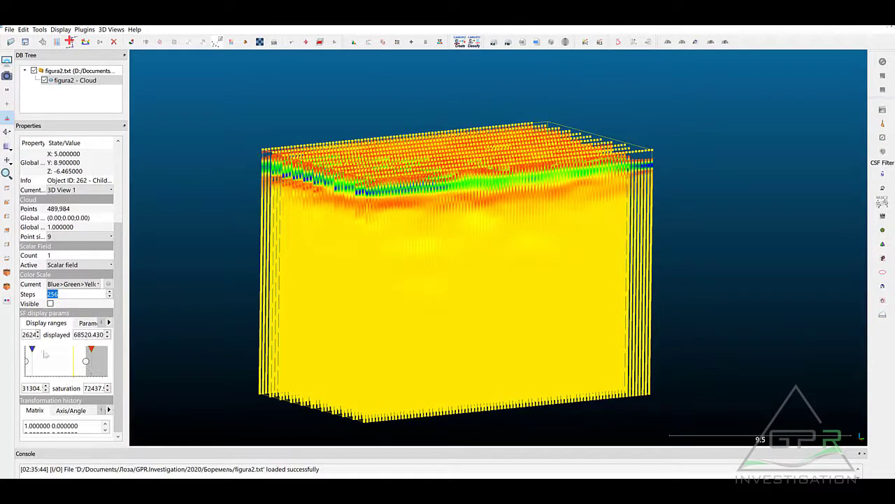
pyautogui.moveTo(28, 362); pyautogui.dragTo(53, 352)
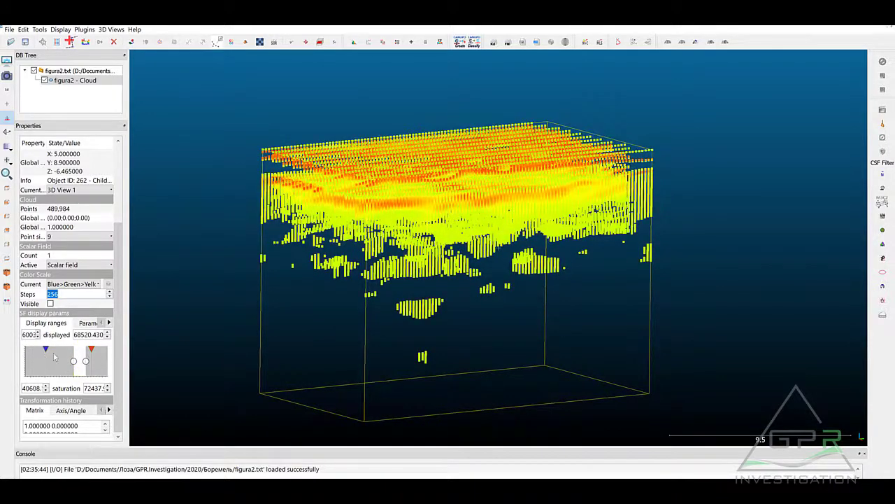
pyautogui.moveTo(488, 312); pyautogui.dragTo(356, 246)
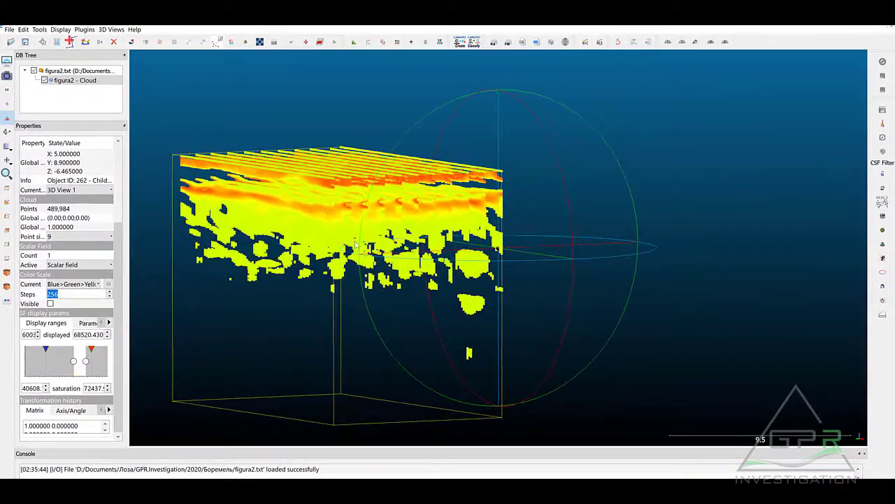
pyautogui.moveTo(356, 244); pyautogui.dragTo(494, 187, button='right')
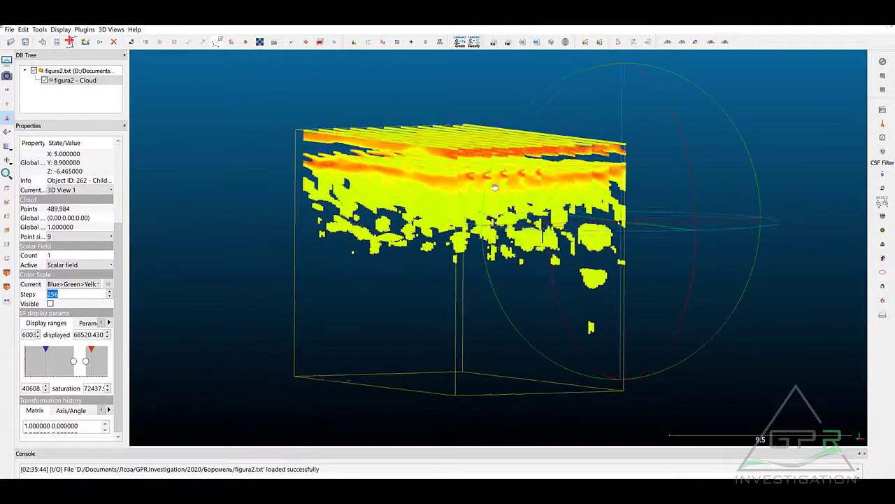
pyautogui.moveTo(494, 187); pyautogui.dragTo(419, 264)
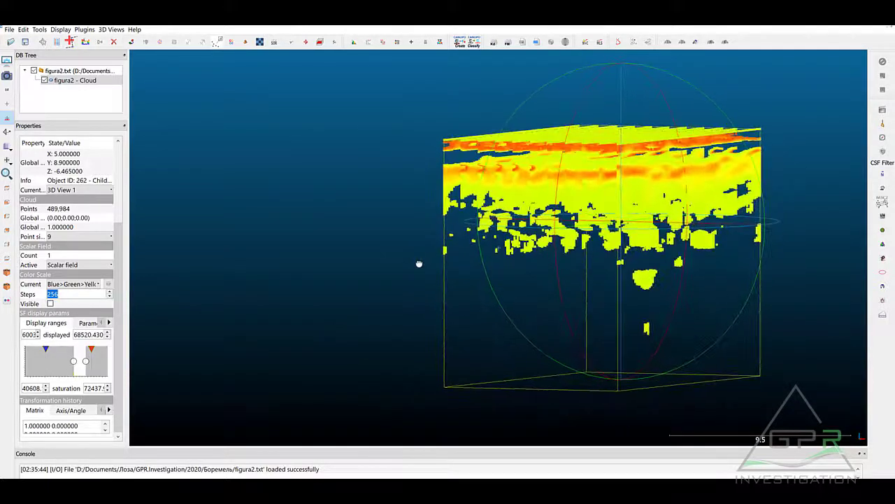
pyautogui.moveTo(420, 264); pyautogui.dragTo(268, 252, button='right')
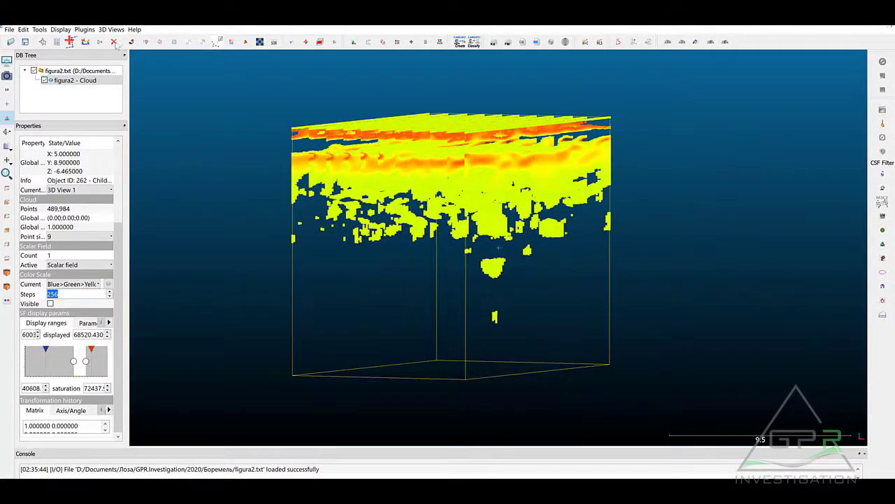
# Step: Save the cloud as the ASCII file figura2 - Cloud in the Боремель folder, comma-separated with column titles
pyautogui.click(10, 30)
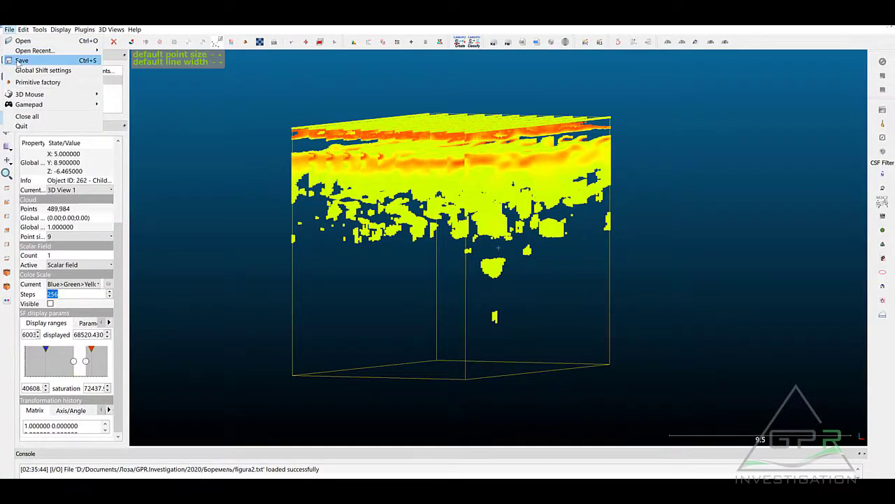
pyautogui.click(22, 60)
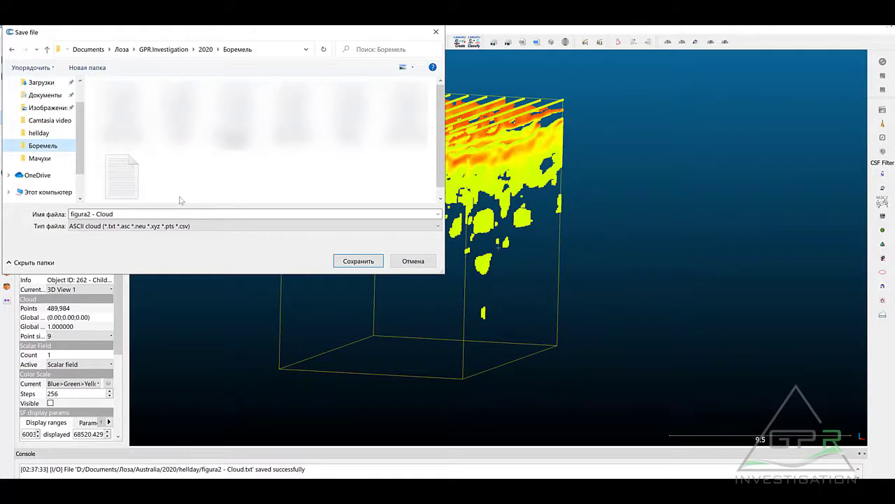
pyautogui.click(356, 263)
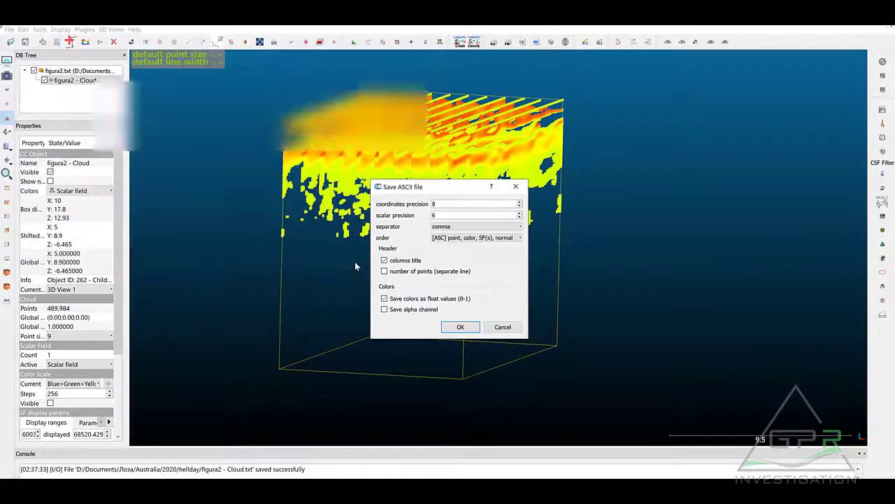
pyautogui.click(461, 327)
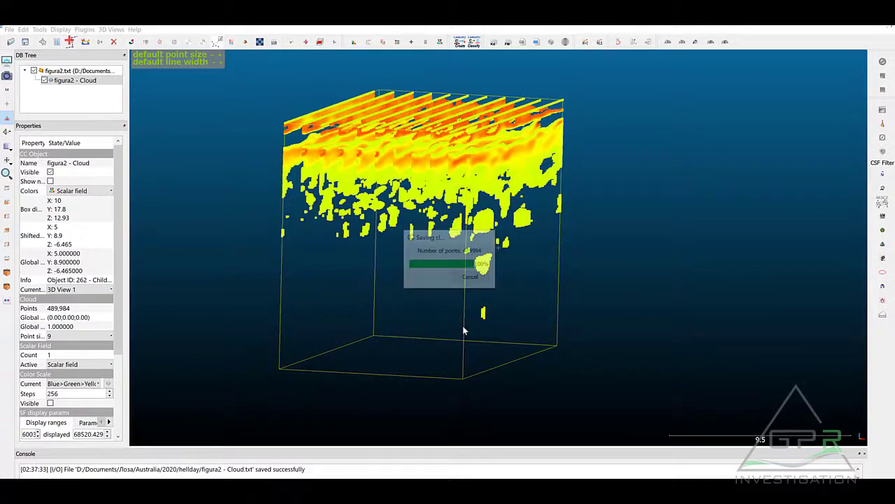
pyautogui.click(463, 330)
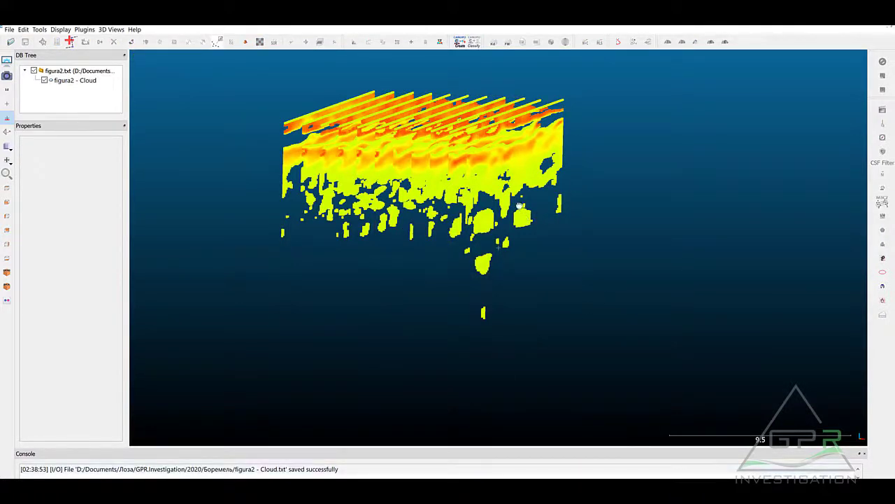
# Step: Switch to Voxler and import figura2 - Cloud.txt into a new project as delimited data, with the comma among the delimiters
pyautogui.moveTo(588, 265); pyautogui.dragTo(584, 253)
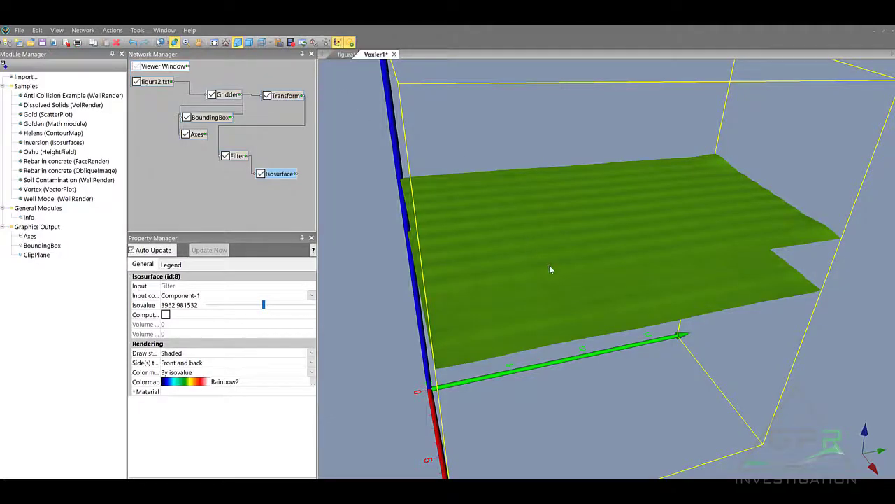
pyautogui.moveTo(550, 270); pyautogui.dragTo(557, 236)
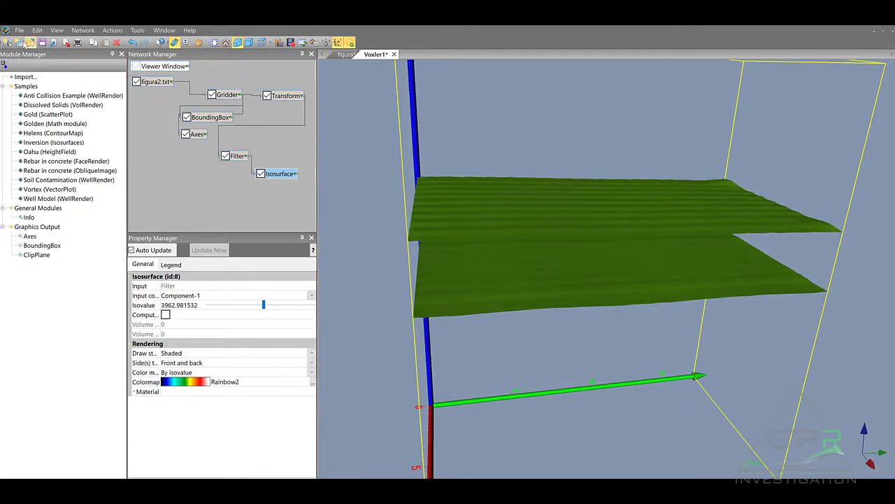
pyautogui.hotkey('ctrl', 'i')
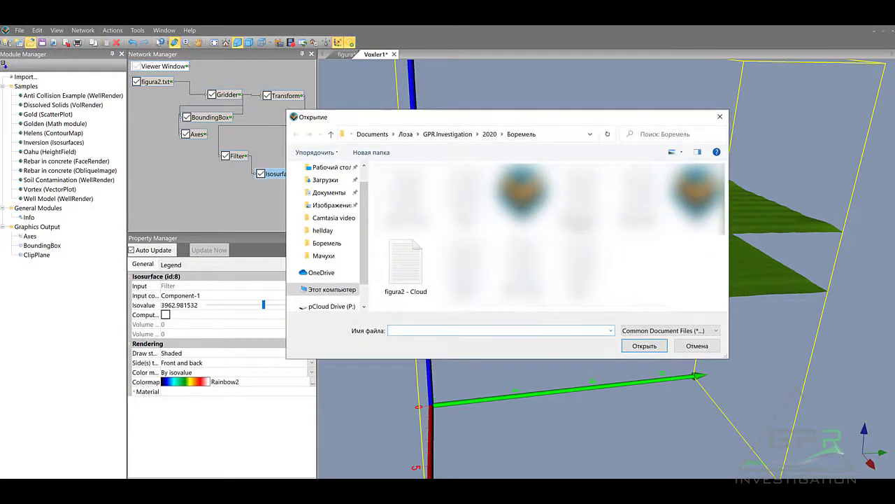
pyautogui.doubleClick(406, 257)
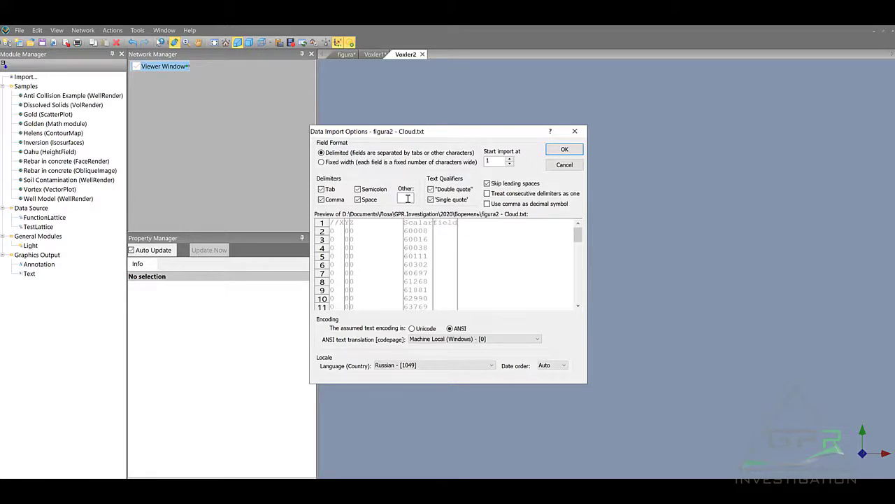
pyautogui.click(564, 150)
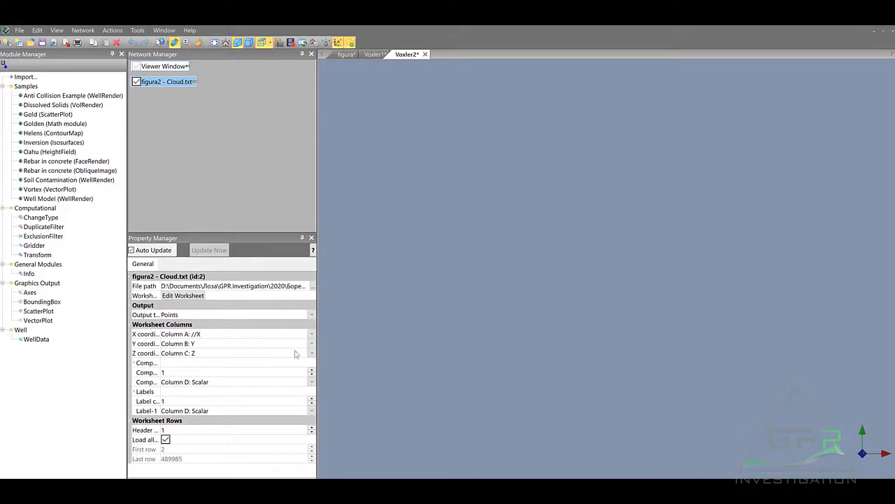
# Step: Check which worksheet columns of the imported data are assigned to the X, Y and Z coordinates and the component
pyautogui.click(312, 334)
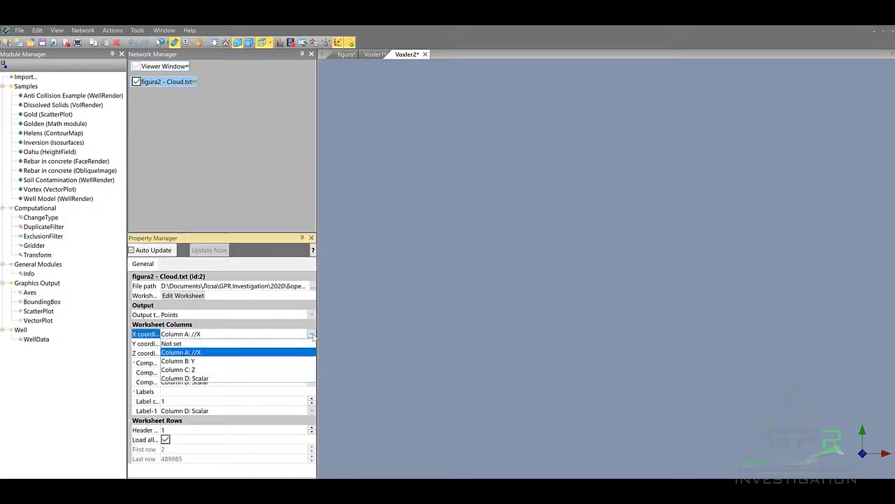
pyautogui.click(312, 336)
pyautogui.click(312, 343)
pyautogui.click(312, 344)
pyautogui.click(312, 343)
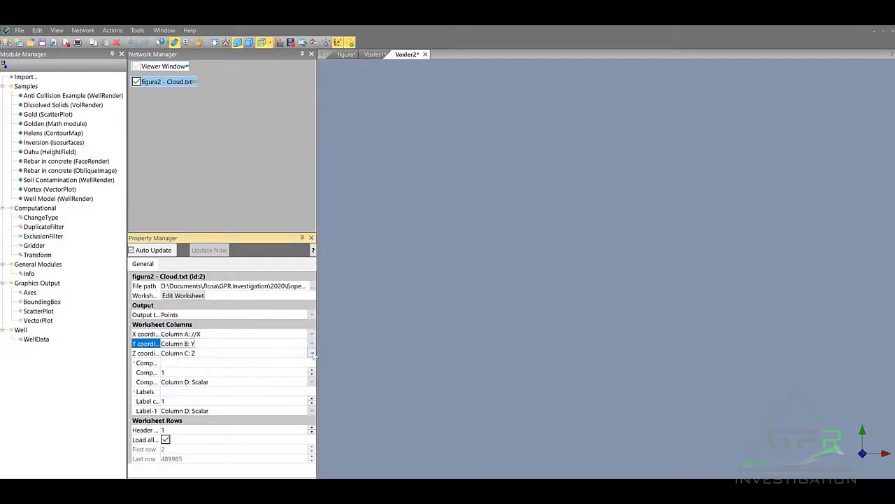
pyautogui.click(312, 353)
pyautogui.click(312, 353)
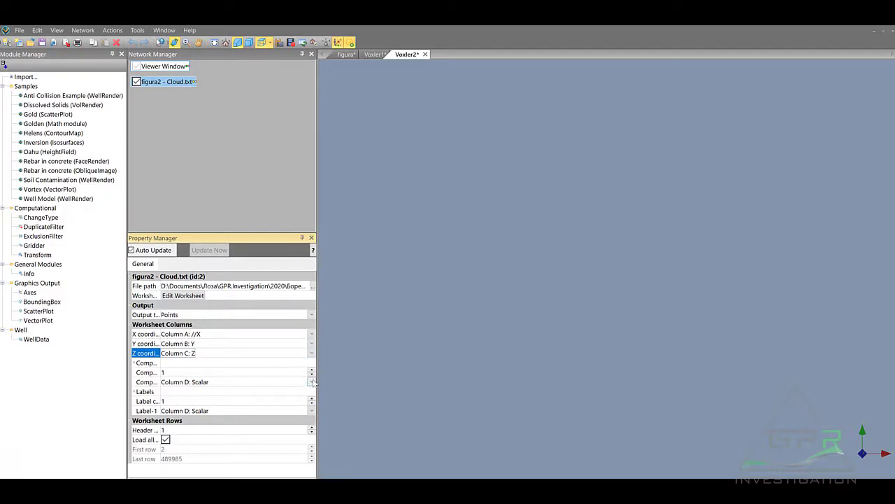
pyautogui.click(312, 382)
pyautogui.click(312, 383)
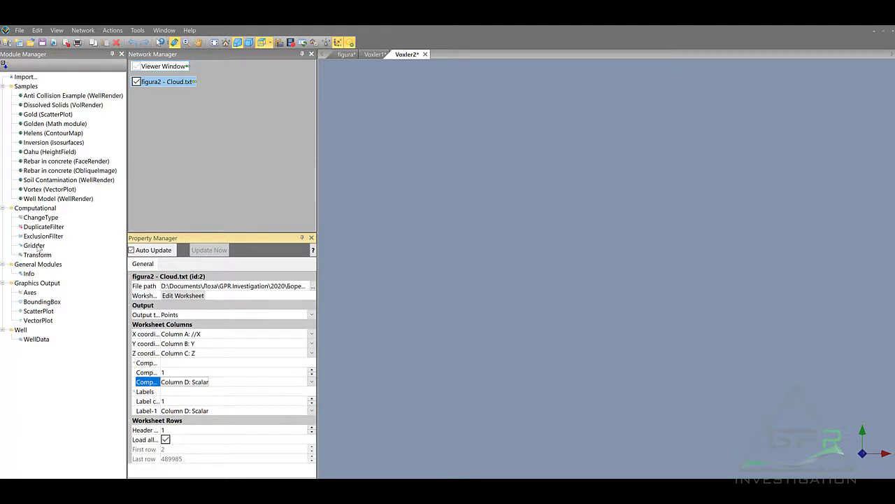
# Step: Connect a Gridder module to figura2 - Cloud.txt and run the gridding with the isotropic Inverse distance method, power 2
pyautogui.moveTo(39, 247); pyautogui.dragTo(225, 98)
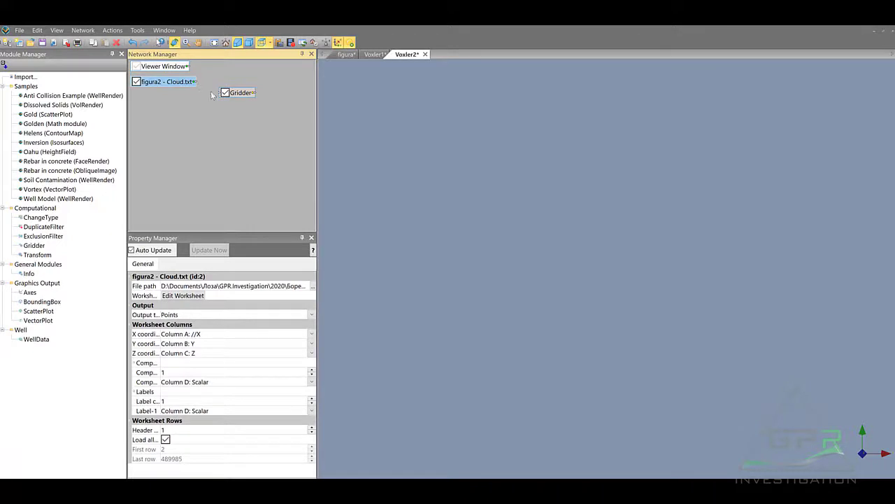
pyautogui.moveTo(196, 82); pyautogui.dragTo(231, 92)
pyautogui.click(241, 92)
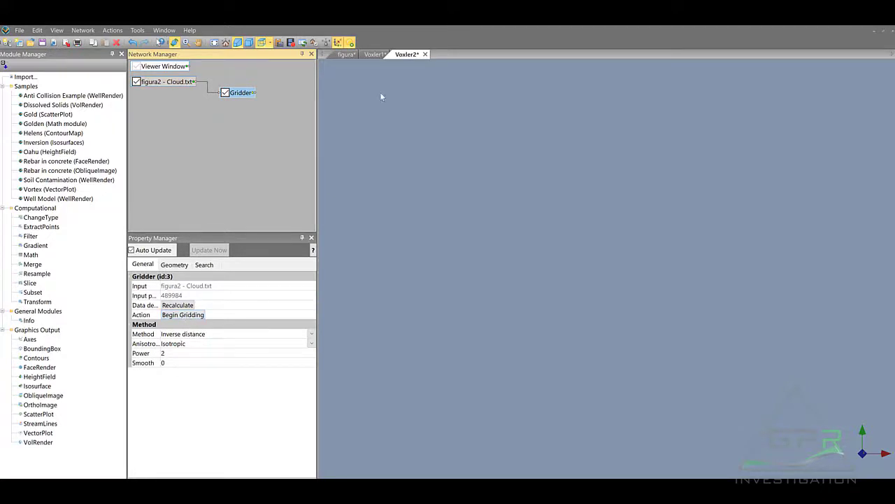
pyautogui.click(341, 54)
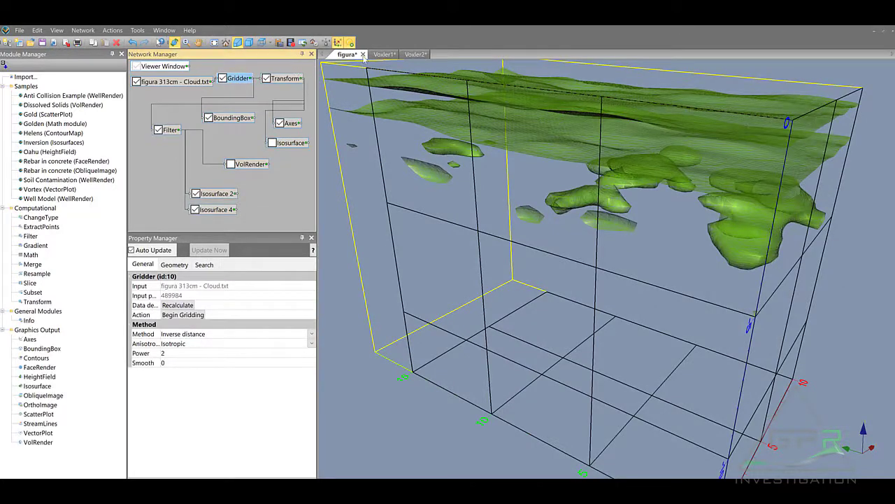
pyautogui.click(411, 55)
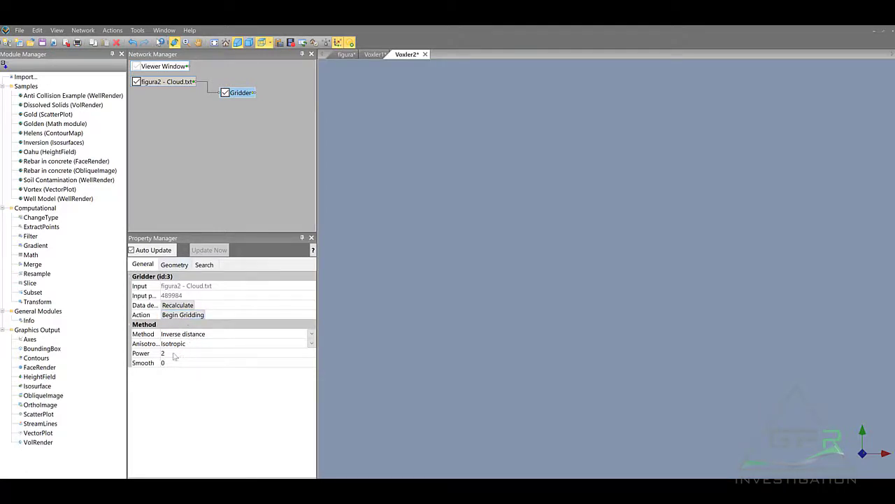
pyautogui.click(178, 315)
# Step: Align the Gridder module beside the data source and connect a Transform module to its output
pyautogui.moveTo(239, 93); pyautogui.dragTo(235, 84)
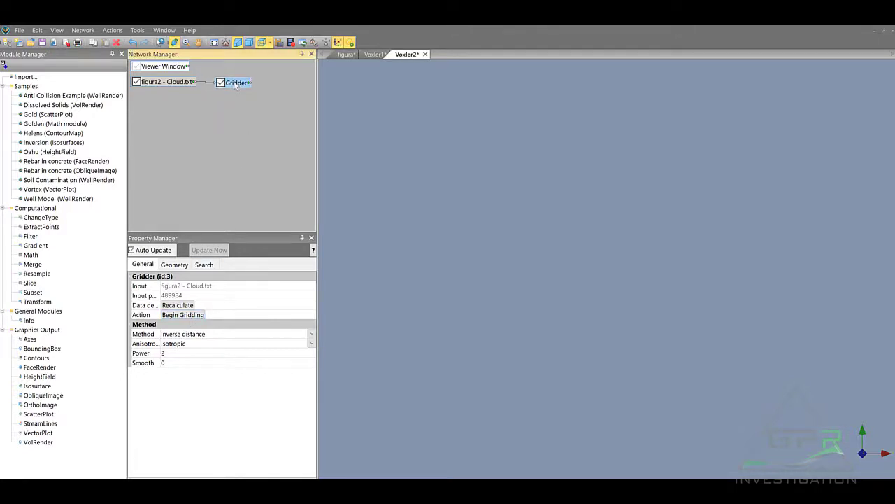
pyautogui.moveTo(37, 301); pyautogui.dragTo(285, 92)
pyautogui.click(250, 84)
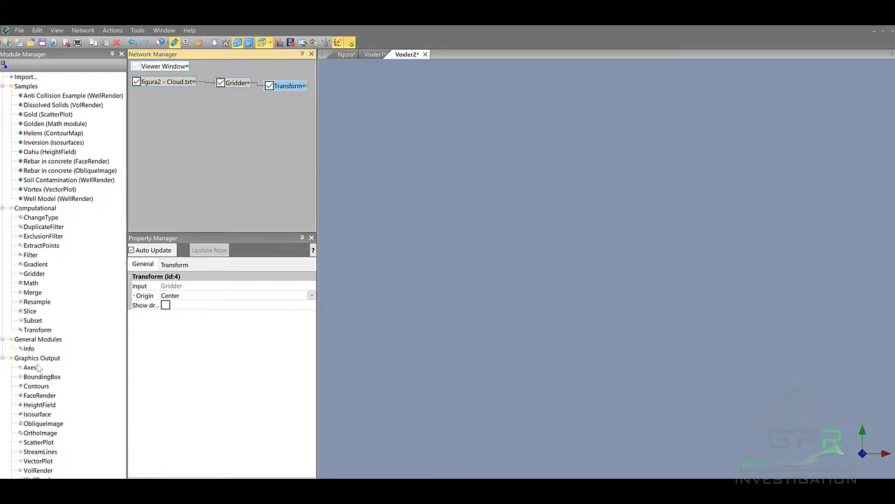
# Step: Add BoundingBox and Axes modules to the network and connect both to the Gridder output
pyautogui.moveTo(41, 377); pyautogui.dragTo(217, 113)
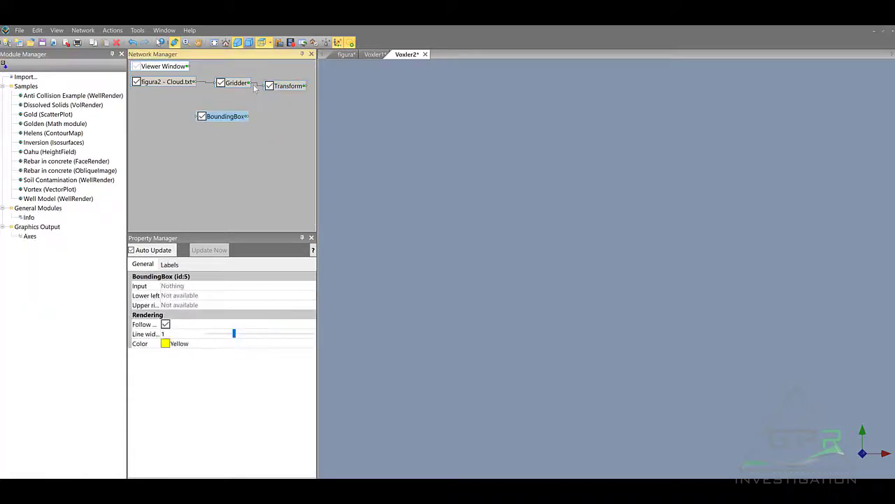
pyautogui.moveTo(250, 83)
pyautogui.mouseDown()
pyautogui.moveTo(198, 117)
pyautogui.moveTo(172, 119)
pyautogui.mouseUp()
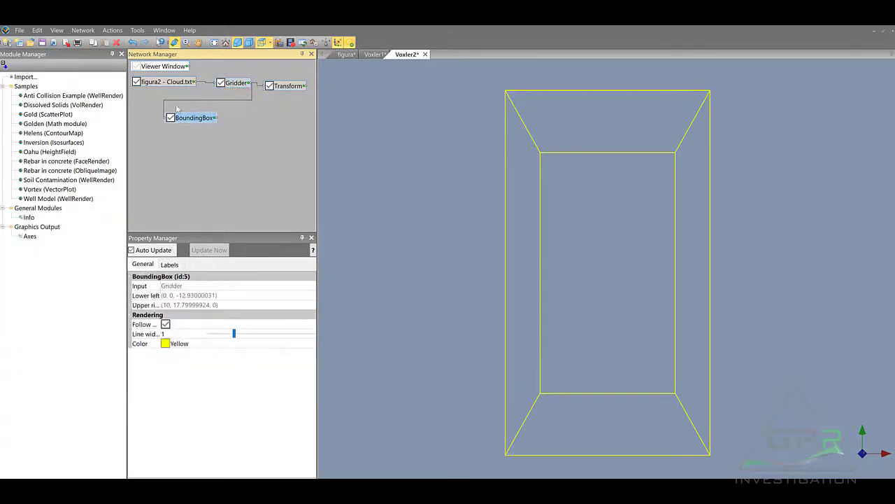
pyautogui.click(234, 84)
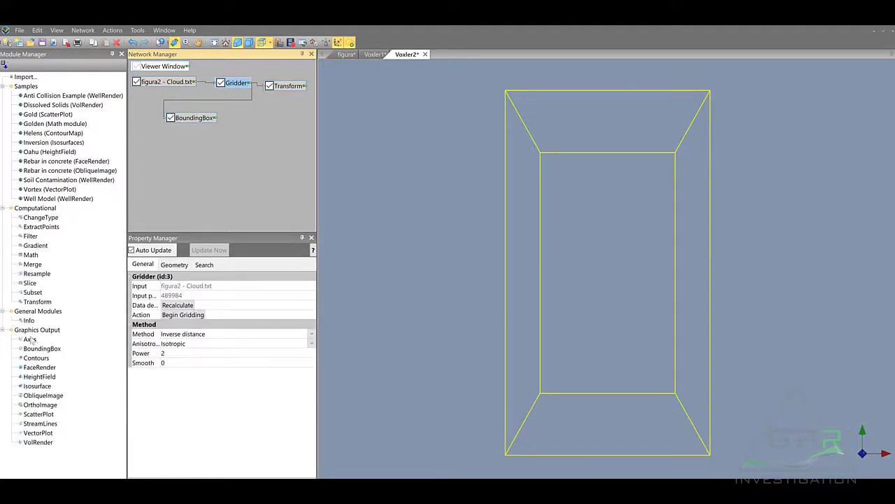
pyautogui.moveTo(30, 340); pyautogui.dragTo(178, 136)
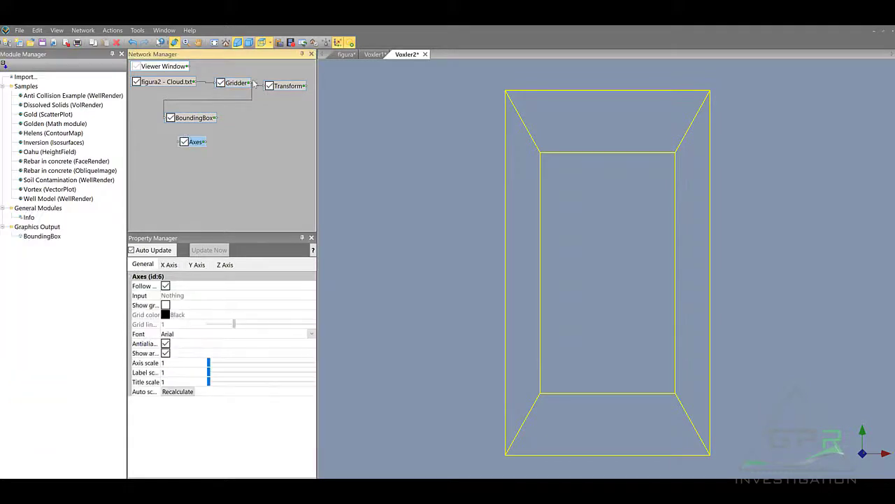
pyautogui.moveTo(251, 84); pyautogui.dragTo(179, 142)
pyautogui.click(181, 142)
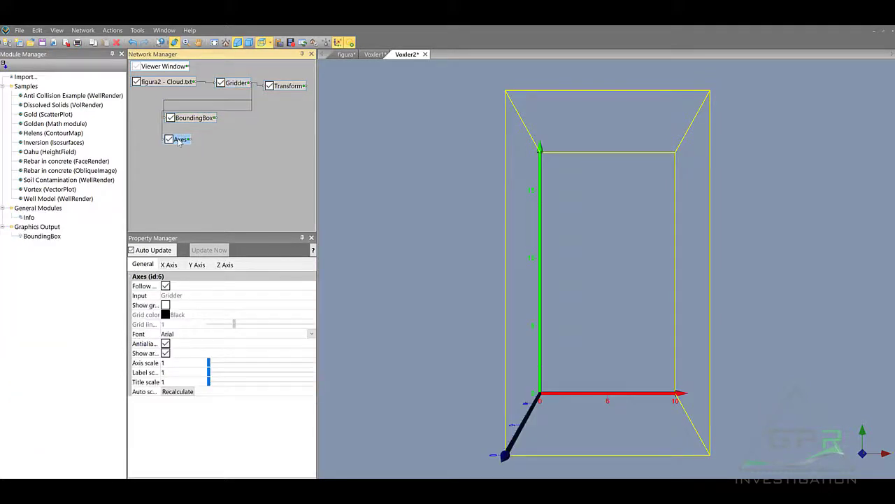
# Step: Add a Filter module to the network, connect it to the Transform module's output data, and place it below the Gridder
pyautogui.click(287, 87)
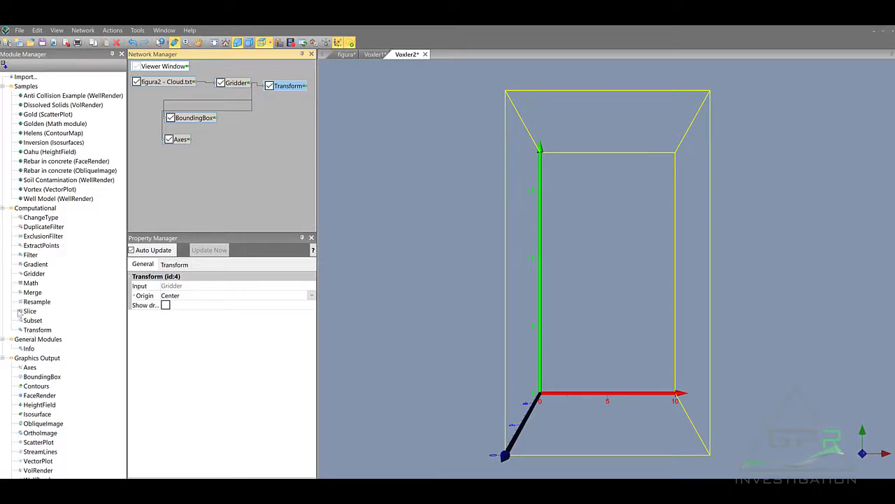
pyautogui.moveTo(32, 256); pyautogui.dragTo(166, 212)
pyautogui.moveTo(272, 142); pyautogui.dragTo(274, 143)
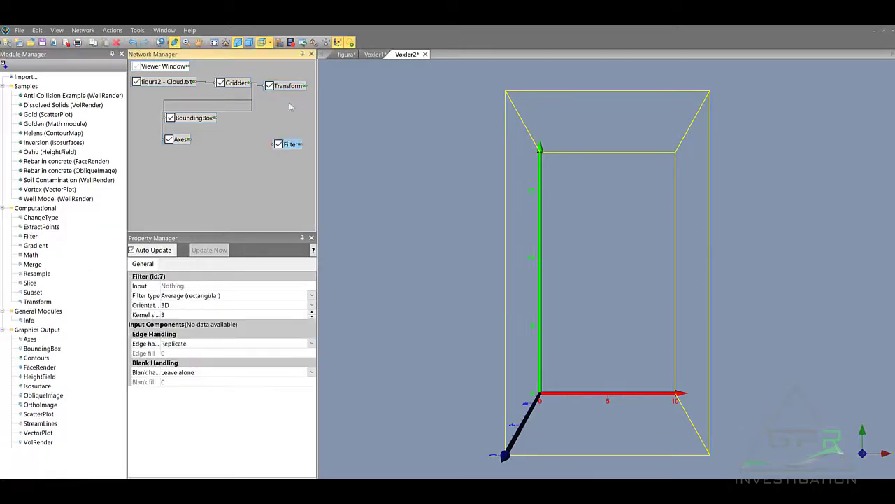
pyautogui.click(305, 85)
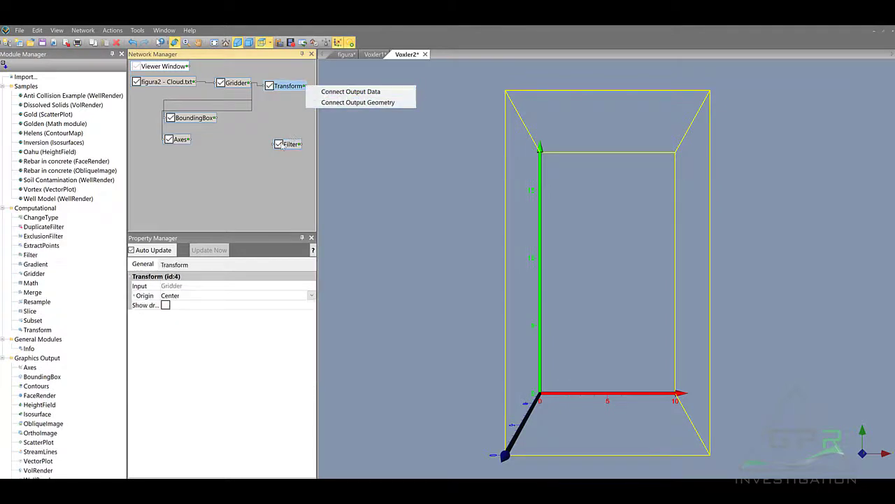
pyautogui.click(349, 91)
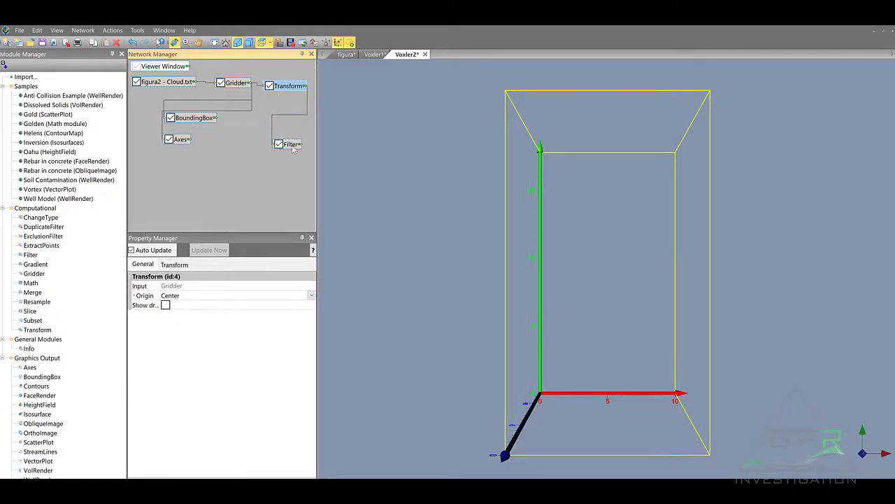
pyautogui.moveTo(293, 148); pyautogui.dragTo(261, 147)
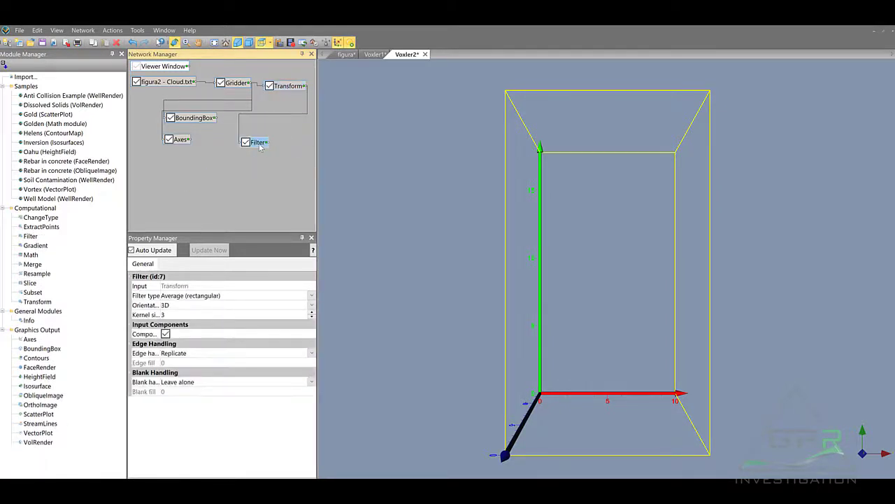
# Step: Set the Filter module's kernel size to 8 and reposition the module in the network
pyautogui.click(312, 313)
pyautogui.click(312, 312)
pyautogui.click(312, 313)
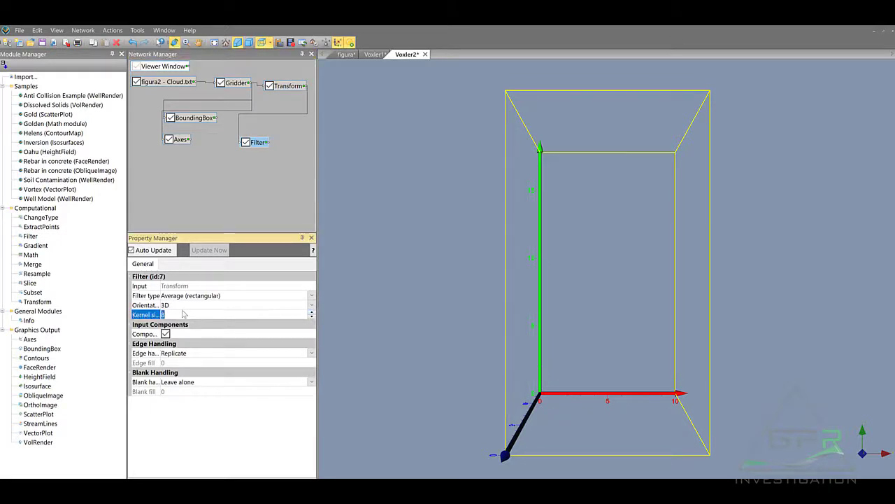
pyautogui.click(254, 144)
pyautogui.moveTo(253, 144); pyautogui.dragTo(243, 147)
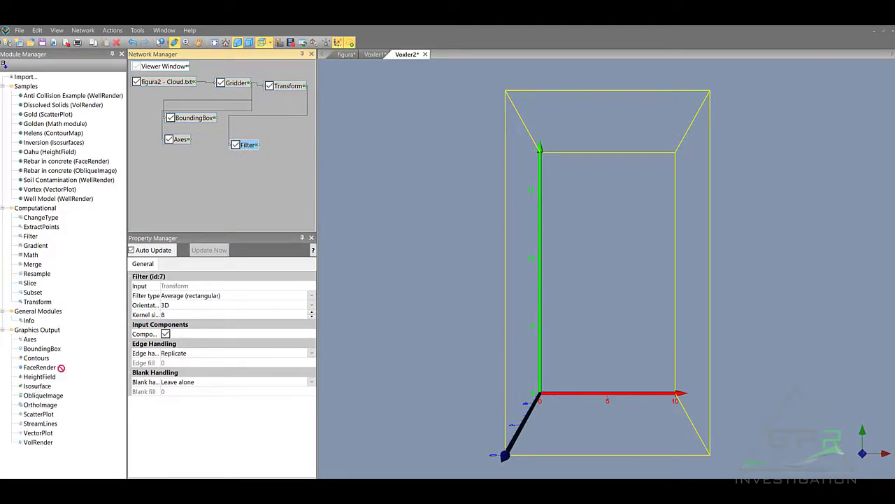
# Step: Add an Isosurface module connected to the Filter output and inspect the surface in 3D
pyautogui.click(37, 386)
pyautogui.moveTo(266, 194); pyautogui.dragTo(280, 168)
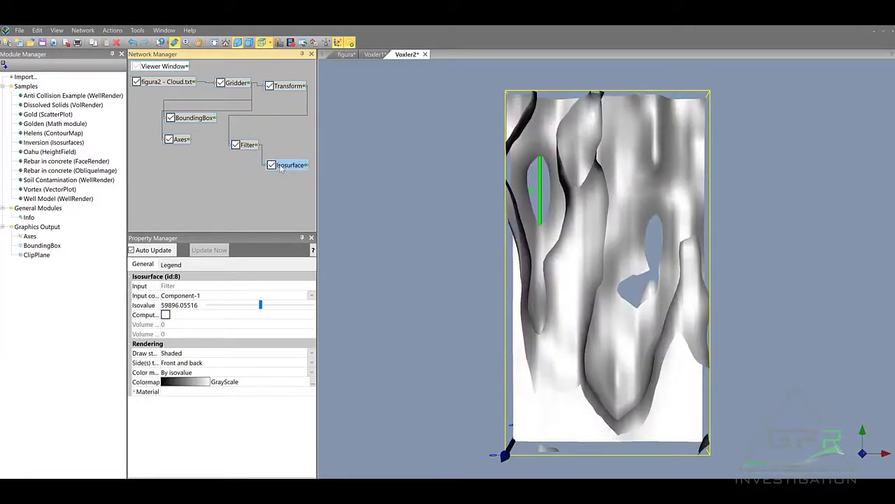
pyautogui.moveTo(572, 355); pyautogui.dragTo(542, 173)
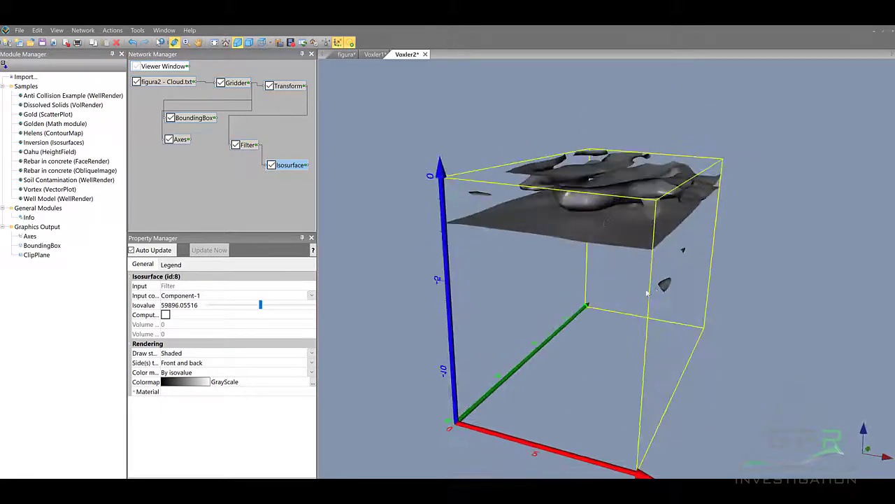
pyautogui.moveTo(650, 294); pyautogui.dragTo(624, 284)
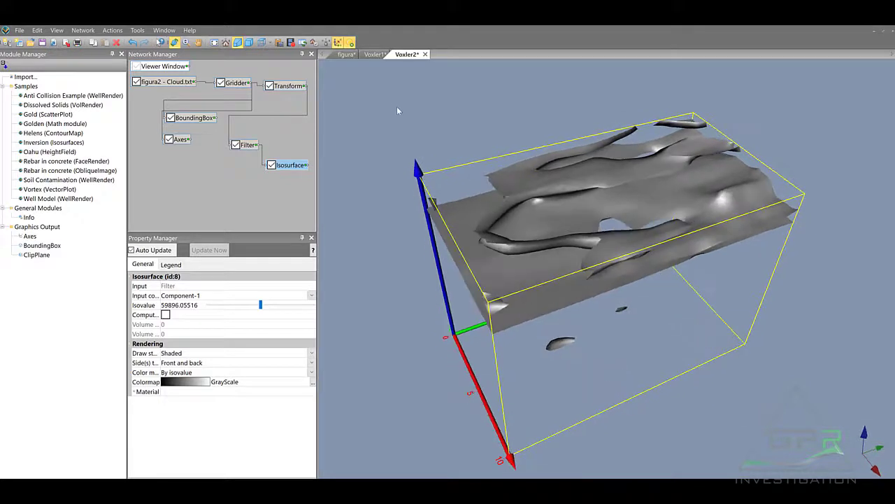
# Step: Apply the Rainbow2 colormap to the isosurface and raise its isovalue to about 61430
pyautogui.click(182, 383)
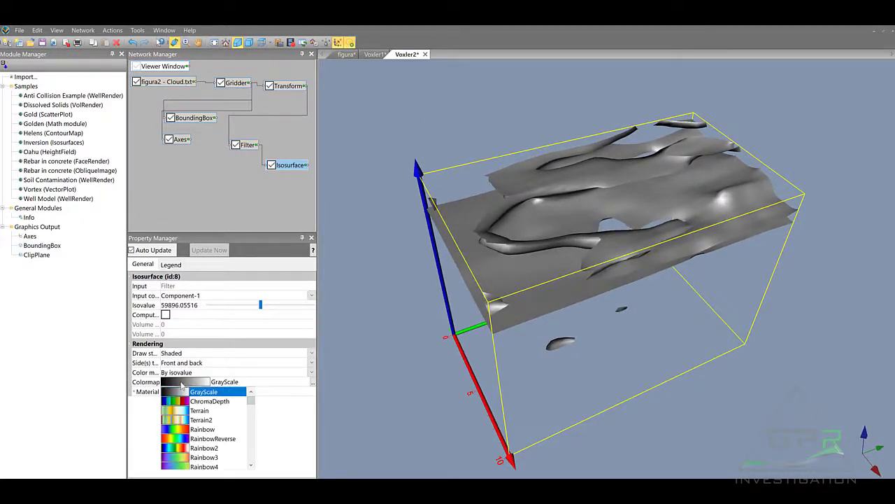
pyautogui.click(181, 448)
pyautogui.moveTo(261, 308); pyautogui.dragTo(305, 306)
pyautogui.moveTo(600, 245); pyautogui.dragTo(586, 182)
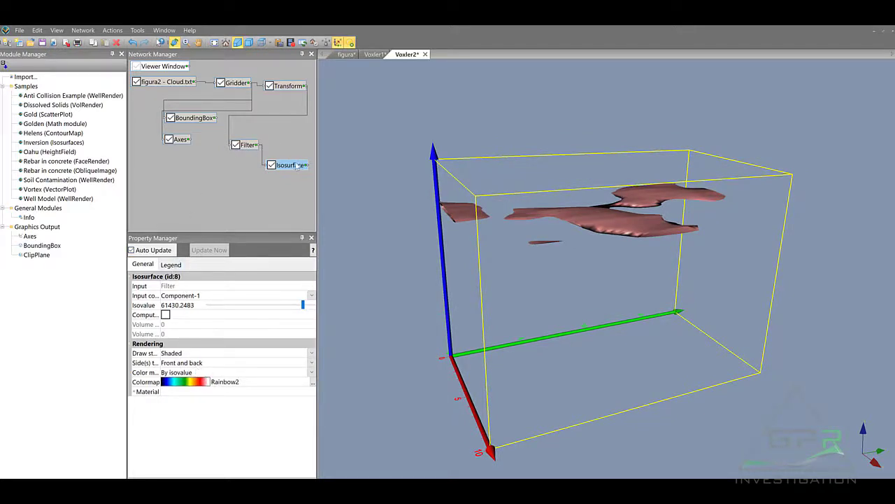
# Step: Shift the Isosurface module slightly and set the Filter module's kernel size to 6
pyautogui.moveTo(297, 166); pyautogui.dragTo(299, 161)
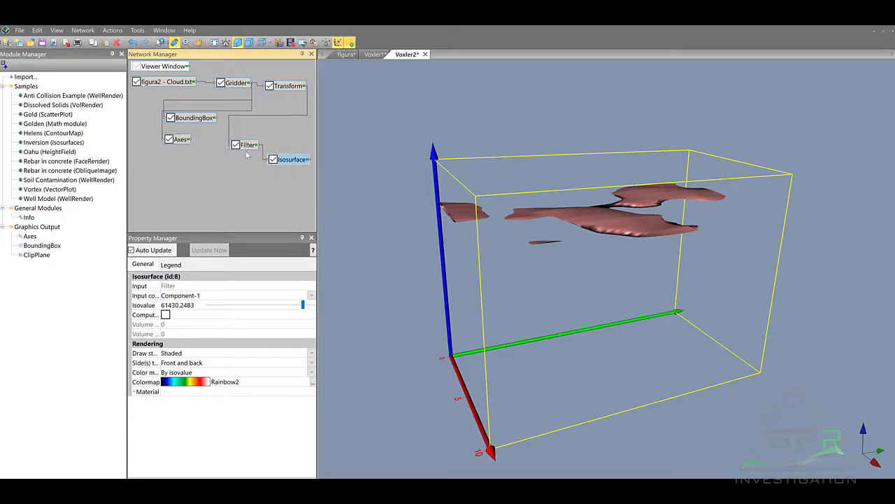
pyautogui.click(247, 146)
pyautogui.click(313, 317)
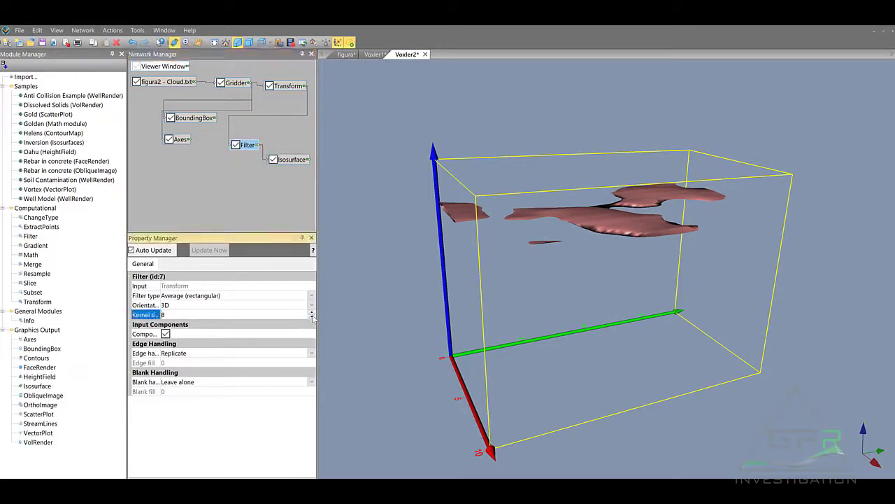
pyautogui.click(313, 317)
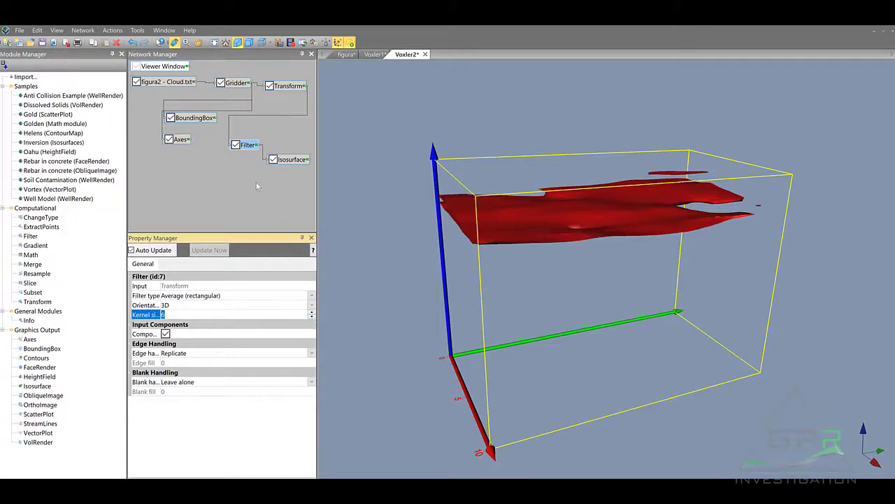
# Step: Lower the isosurface's isovalue to about 59984 and inspect the surface from another side
pyautogui.click(288, 160)
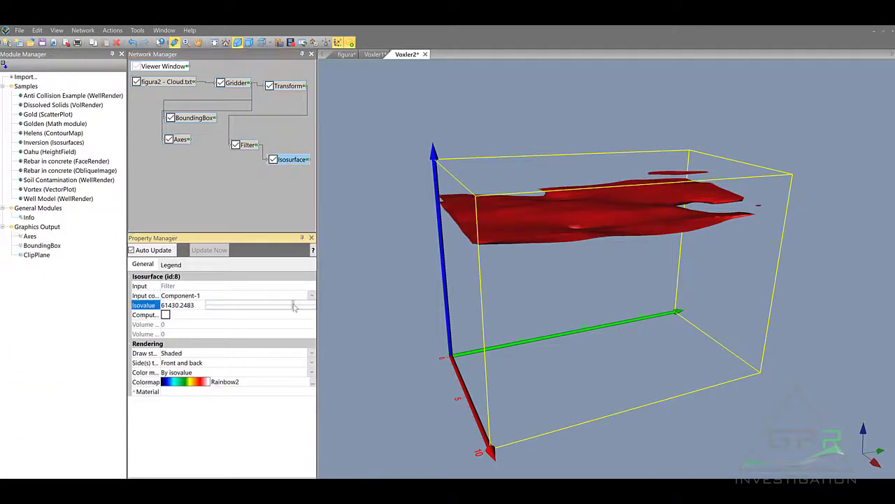
pyautogui.moveTo(295, 308); pyautogui.dragTo(266, 315)
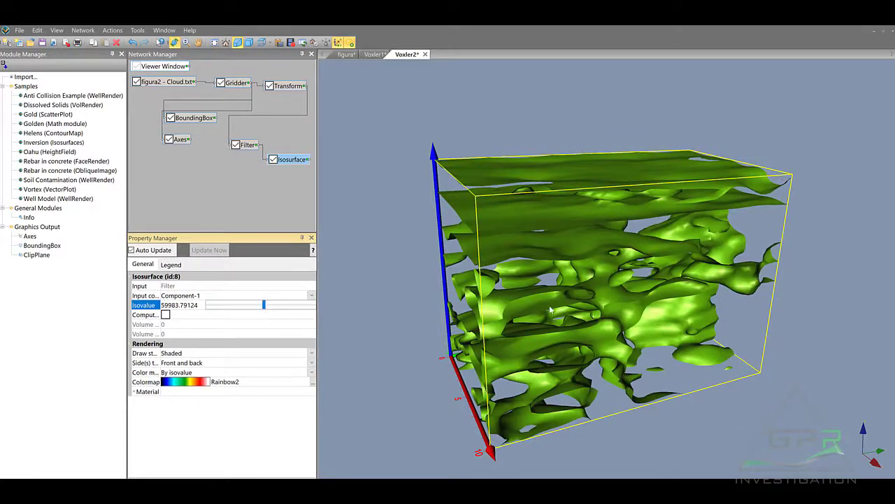
pyautogui.moveTo(553, 311); pyautogui.dragTo(581, 317)
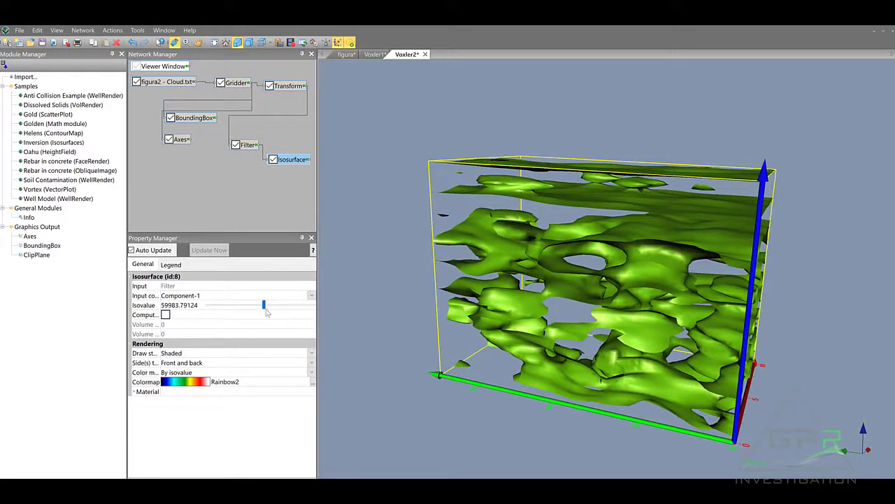
# Step: Set the isosurface's isovalue to exactly 59960 and inspect the resulting anomalies in 3D
pyautogui.click(174, 308)
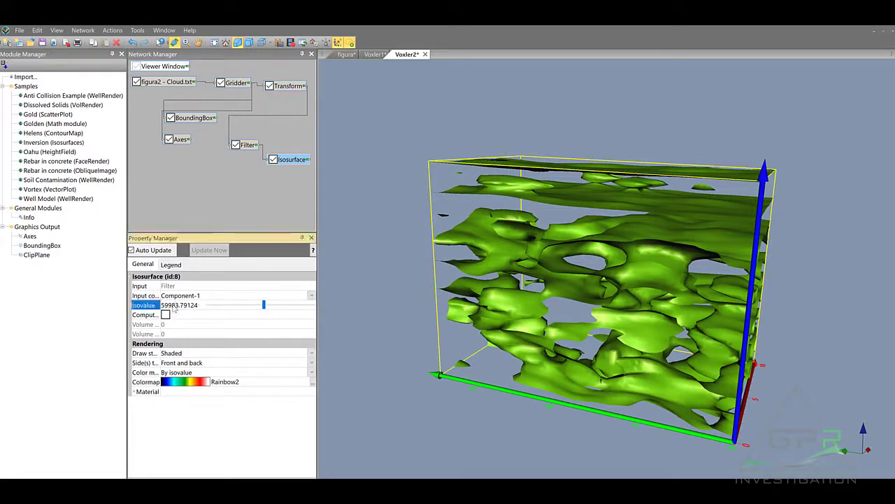
pyautogui.moveTo(173, 308); pyautogui.dragTo(200, 312)
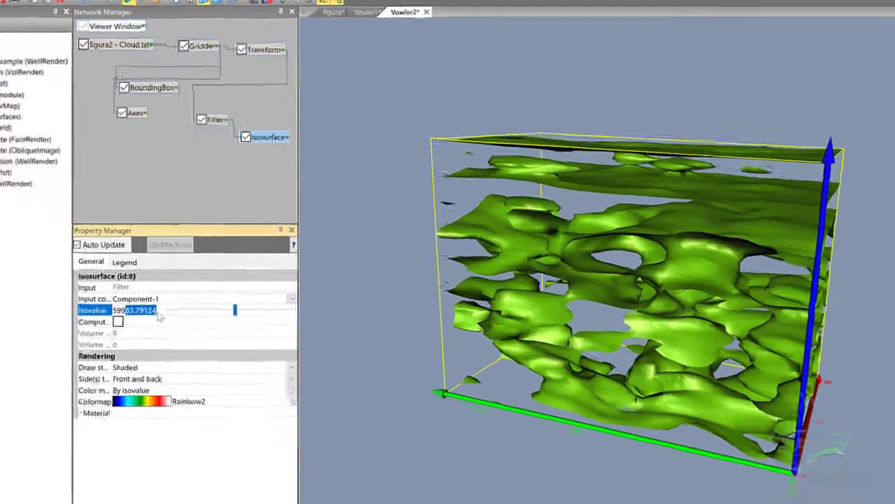
pyautogui.write('75')
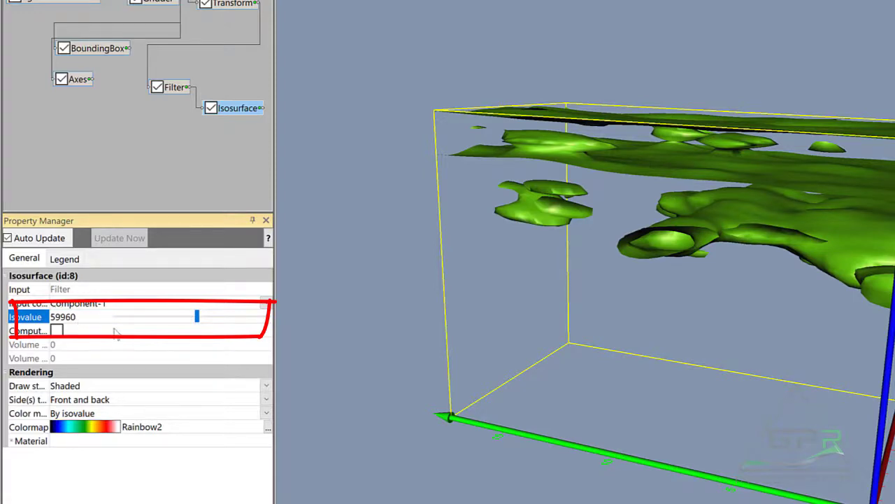
pyautogui.moveTo(768, 298); pyautogui.dragTo(888, 385)
pyautogui.moveTo(730, 205); pyautogui.dragTo(868, 208)
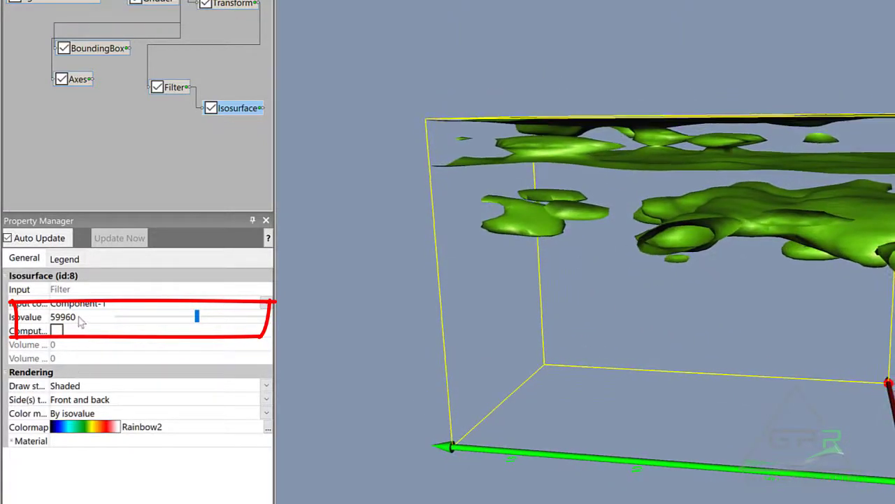
# Step: Toggle the isosurface's volume computation on and off, and try the Lines draw style
pyautogui.click(57, 330)
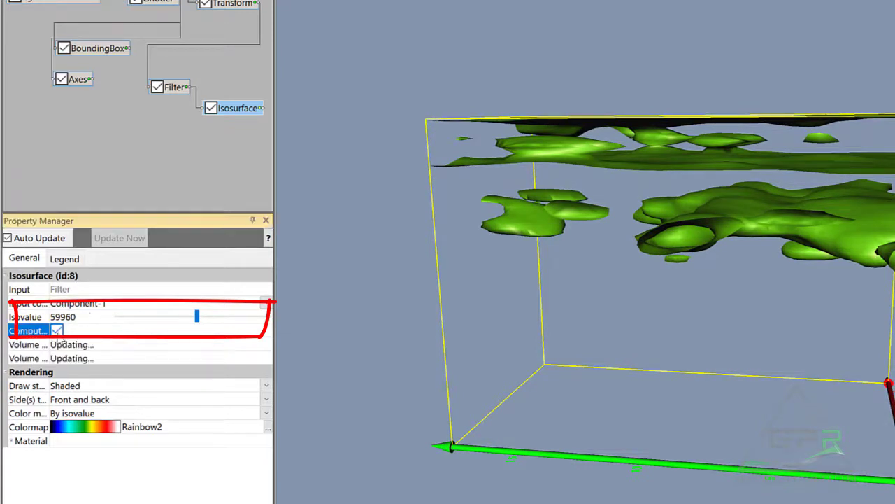
pyautogui.click(57, 331)
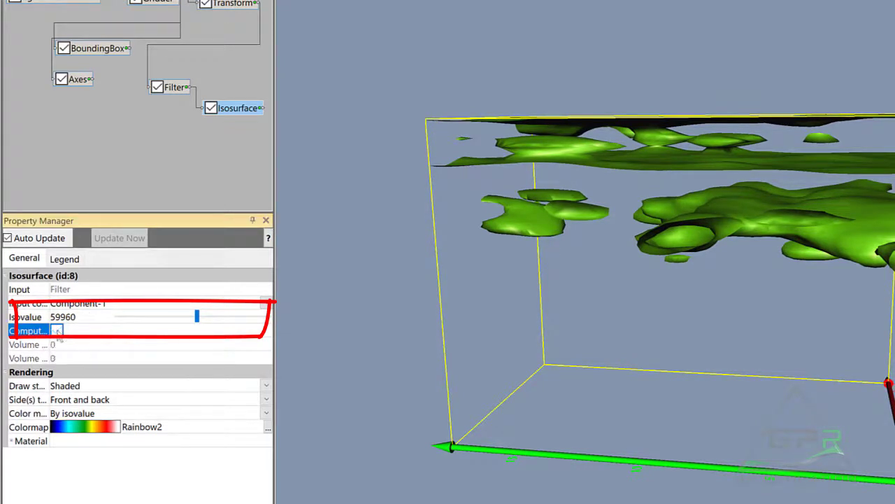
pyautogui.click(254, 386)
pyautogui.click(172, 413)
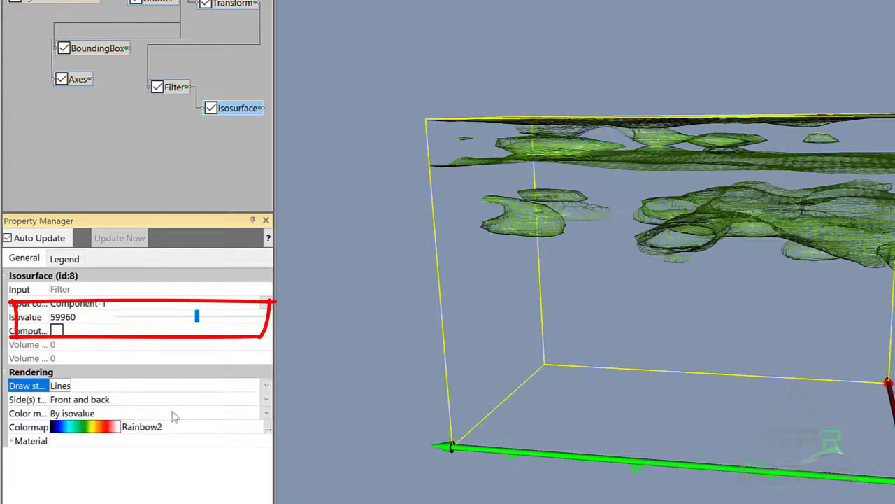
pyautogui.moveTo(786, 271)
pyautogui.mouseDown()
pyautogui.moveTo(756, 296)
pyautogui.moveTo(769, 289)
pyautogui.mouseUp()
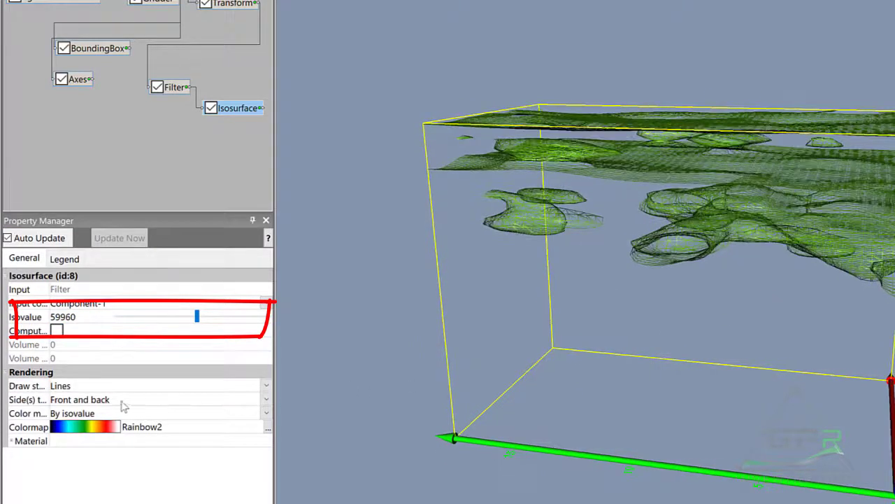
# Step: Try drawing the isosurface's sides as Front only, and restore Front and back
pyautogui.click(266, 400)
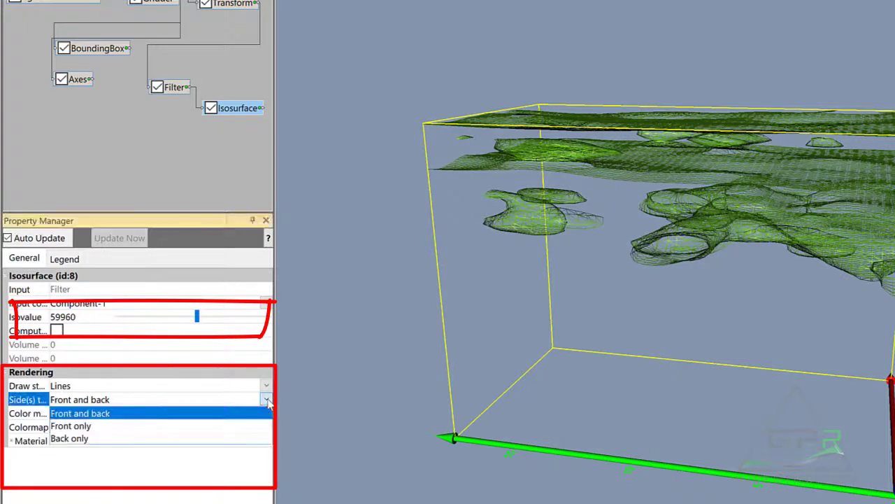
pyautogui.click(201, 426)
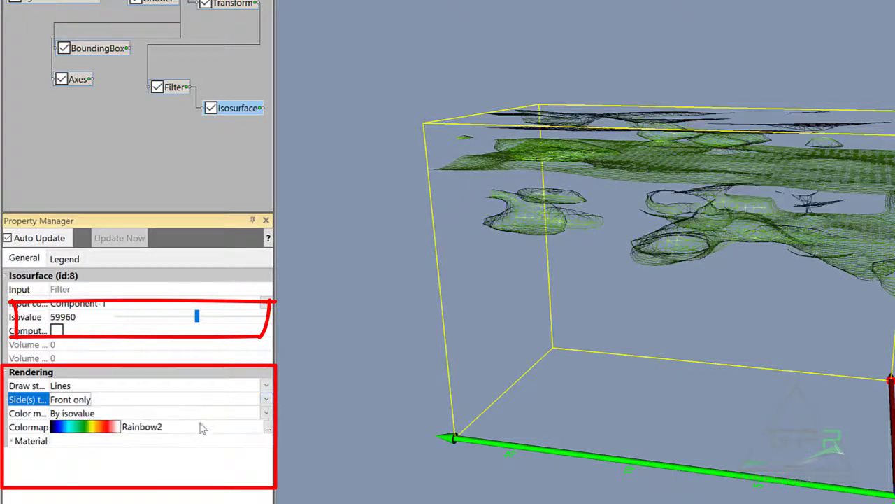
pyautogui.click(266, 400)
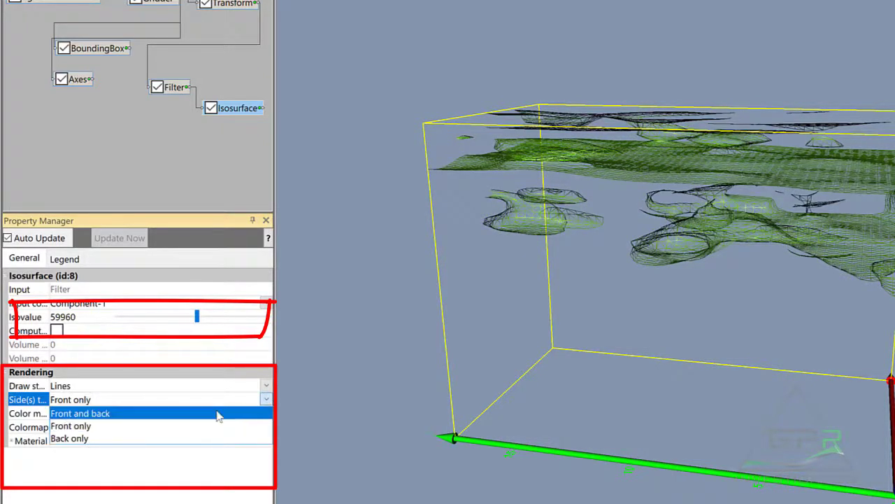
pyautogui.click(218, 414)
# Step: Return the isosurface's draw style to Shaded and check the surface in 3D
pyautogui.click(266, 385)
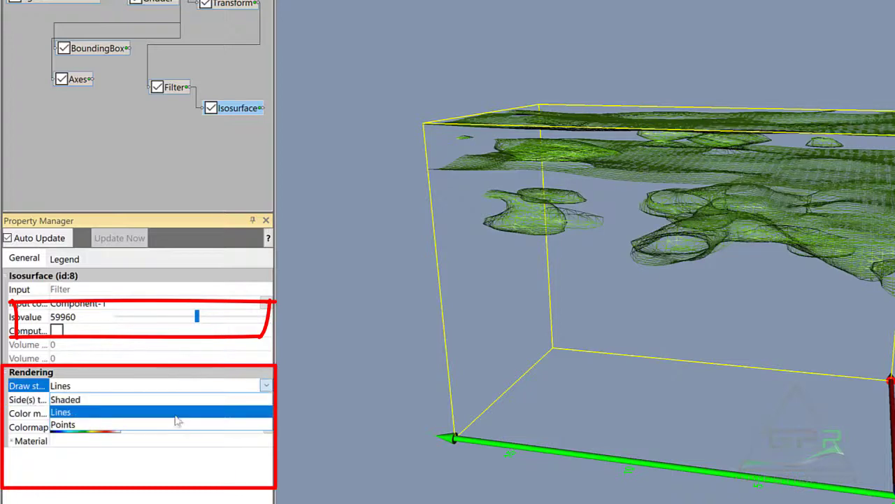
pyautogui.click(144, 402)
pyautogui.moveTo(769, 270)
pyautogui.mouseDown()
pyautogui.moveTo(769, 279)
pyautogui.moveTo(795, 276)
pyautogui.mouseUp()
pyautogui.moveTo(835, 304); pyautogui.dragTo(820, 304)
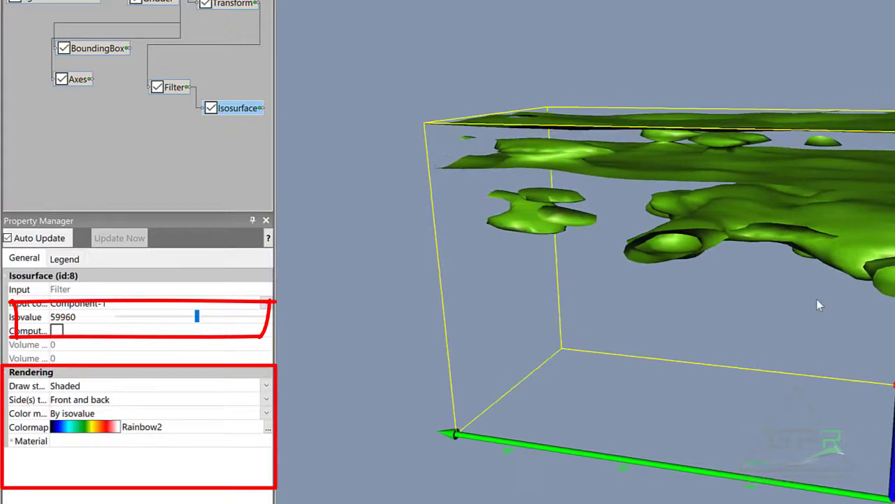
# Step: Try an isovalue of 59950, settle on 59940 for the isosurface, and view it from another angle
pyautogui.click(75, 317)
pyautogui.press('BackSpace')
pyautogui.press('BackSpace')
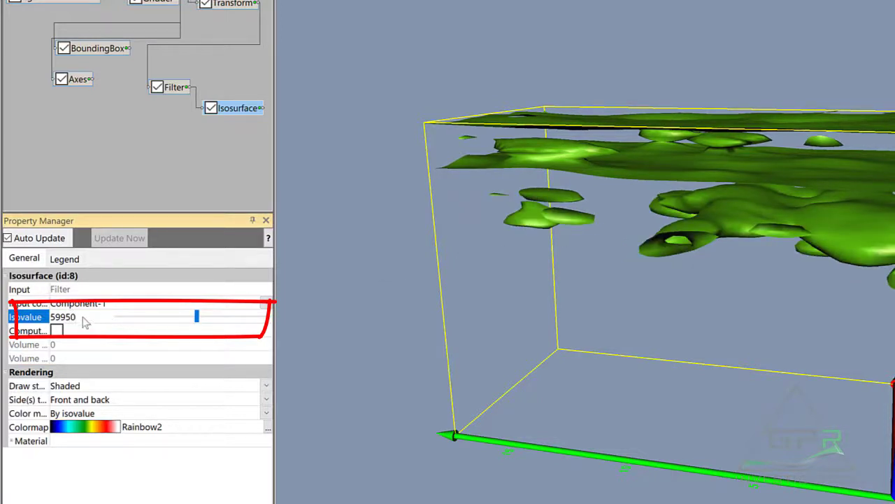
pyautogui.write('40')
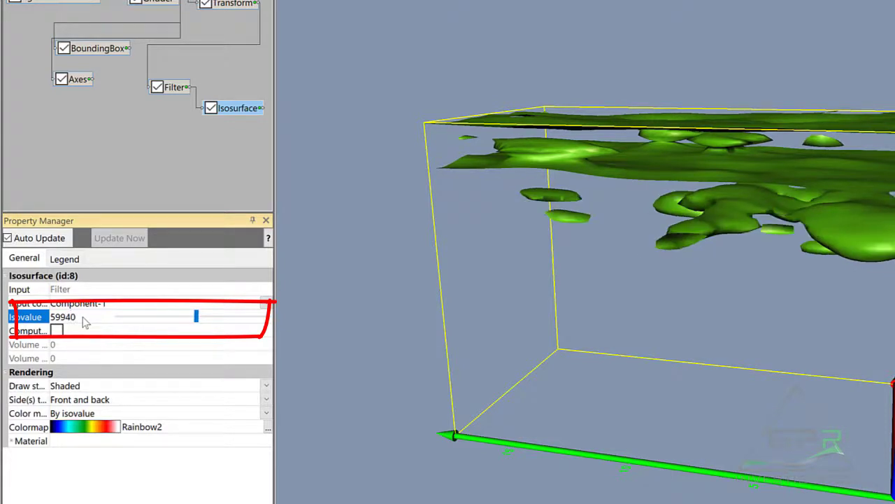
pyautogui.moveTo(790, 259)
pyautogui.mouseDown()
pyautogui.moveTo(718, 256)
pyautogui.moveTo(774, 352)
pyautogui.moveTo(413, 340)
pyautogui.moveTo(590, 333)
pyautogui.moveTo(480, 282)
pyautogui.moveTo(763, 308)
pyautogui.moveTo(700, 357)
pyautogui.moveTo(734, 344)
pyautogui.moveTo(773, 165)
pyautogui.moveTo(815, 122)
pyautogui.moveTo(779, 139)
pyautogui.mouseUp()
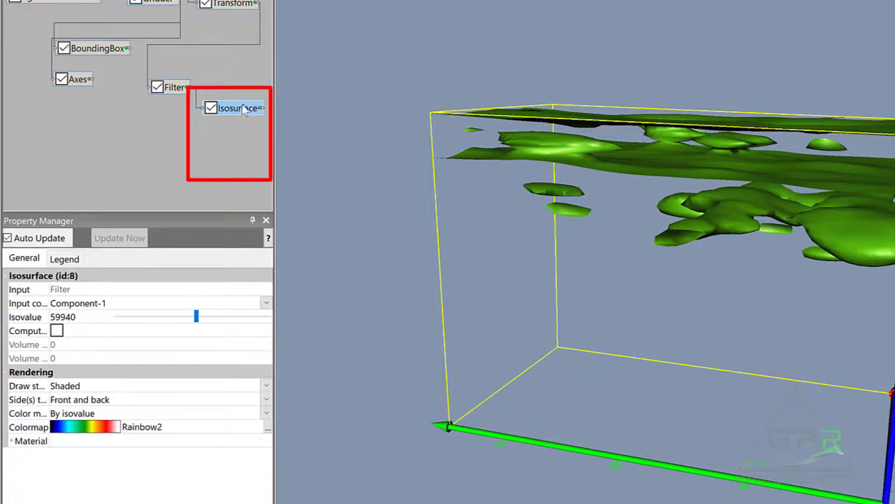
# Step: Paste a copy of the isosurface module into the network and connect it to the Filter output
pyautogui.hotkey('ctrl', 'v')
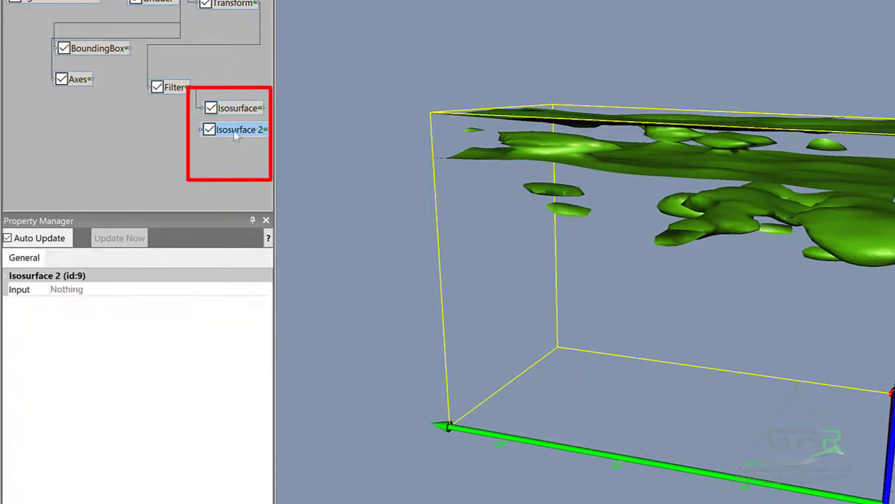
pyautogui.click(190, 90)
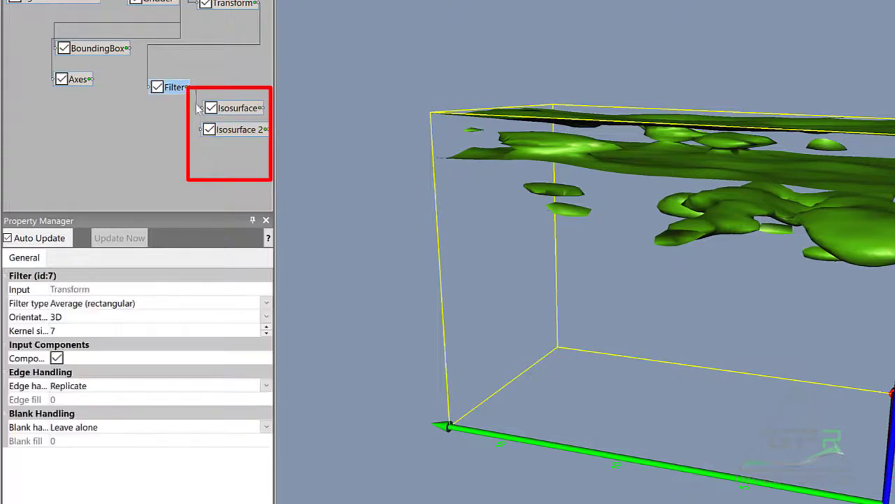
pyautogui.click(234, 133)
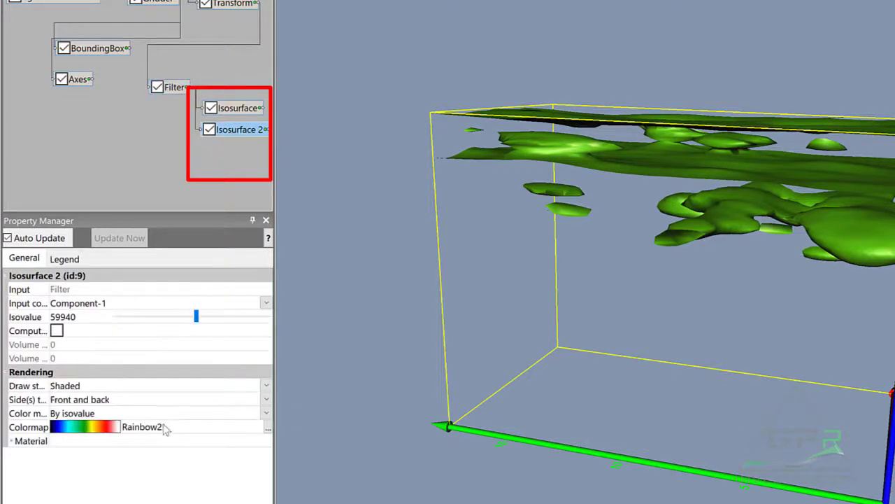
# Step: Set the copied isosurface's draw style to Lines and its isovalue to 59935
pyautogui.click(266, 387)
pyautogui.click(168, 410)
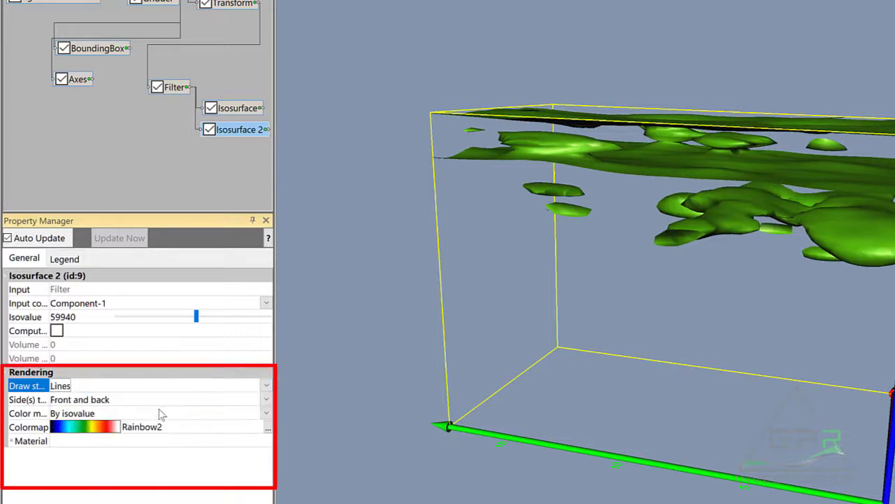
pyautogui.click(78, 321)
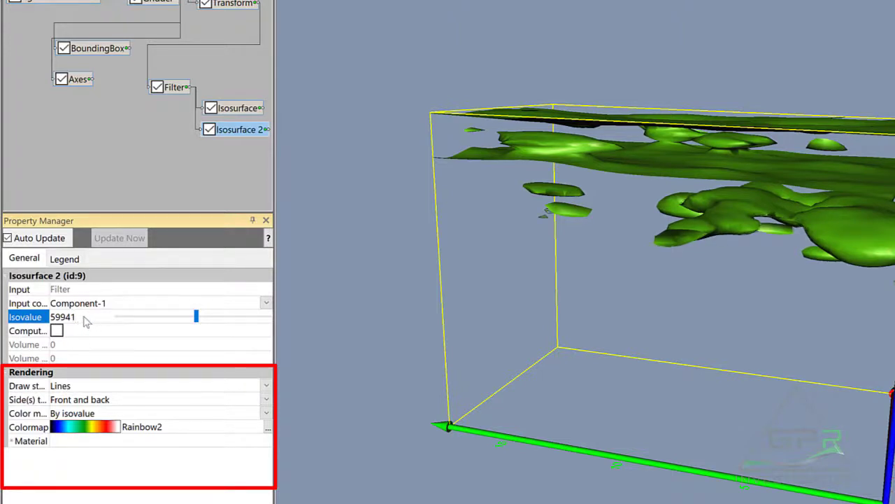
pyautogui.press('BackSpace')
pyautogui.press('Return')
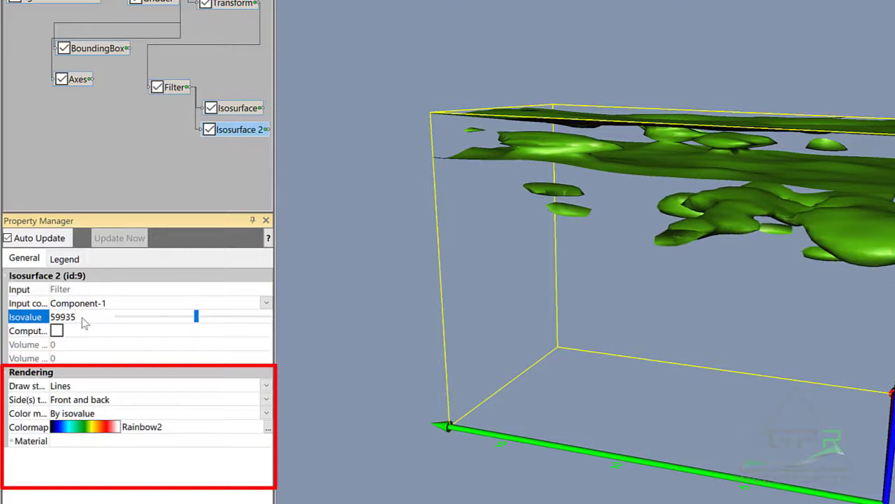
# Step: Set the original shaded isosurface's isovalue to 59930
pyautogui.click(237, 108)
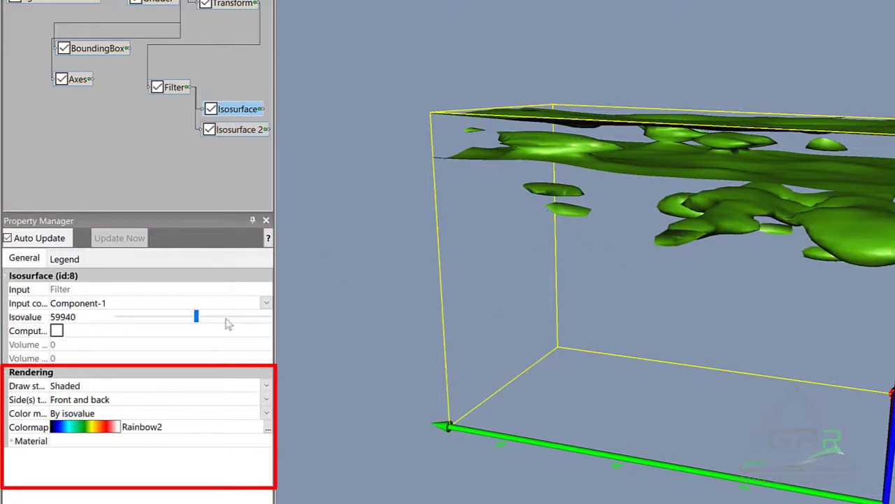
pyautogui.click(82, 322)
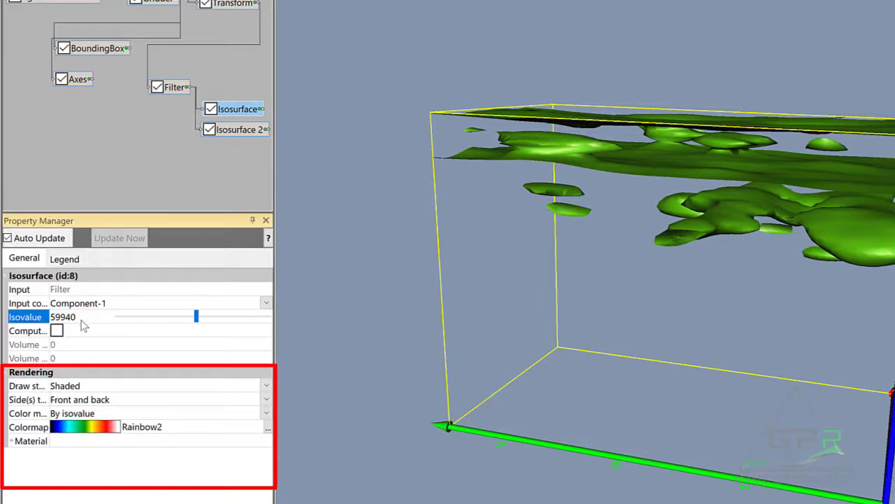
pyautogui.press('BackSpace')
pyautogui.write('30')
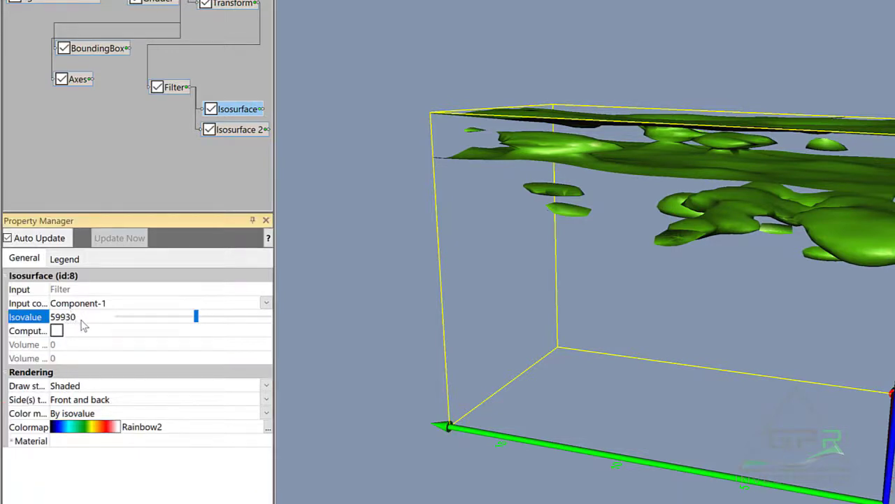
# Step: Examine the overlapping shaded and line isosurfaces from several angles and zoom levels
pyautogui.moveTo(787, 279); pyautogui.dragTo(588, 111)
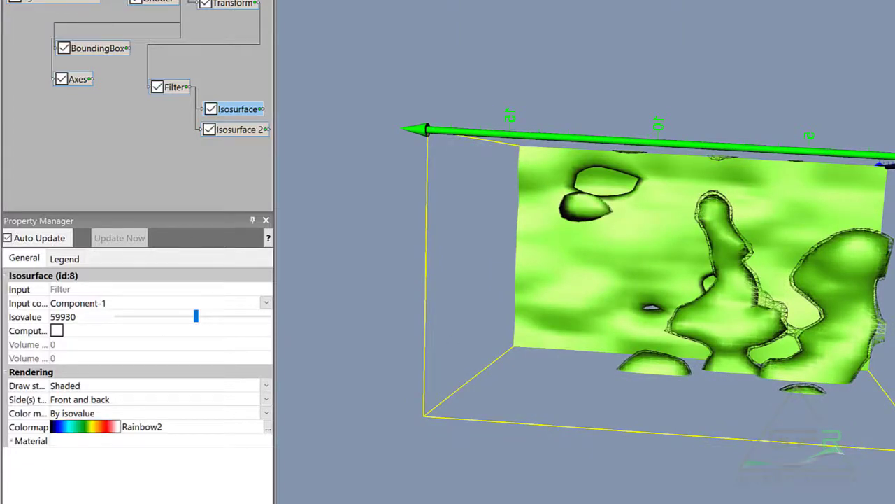
pyautogui.moveTo(281, 502)
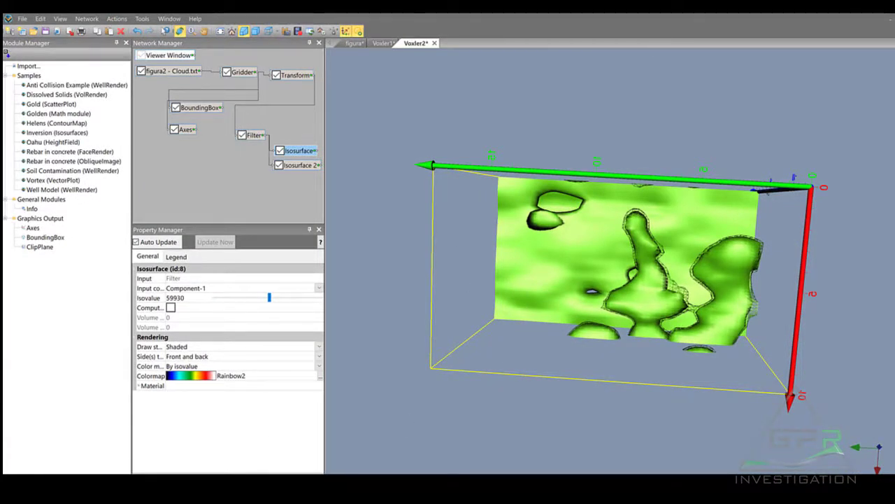
pyautogui.moveTo(329, 500)
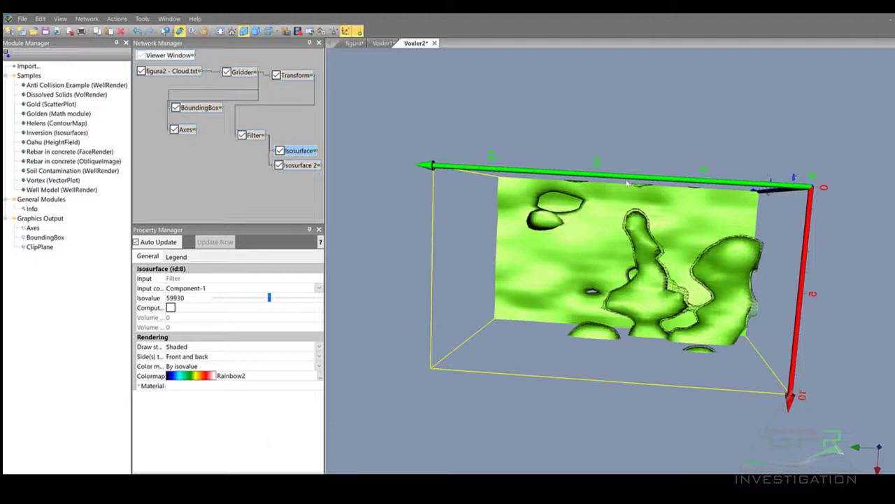
pyautogui.moveTo(627, 184)
pyautogui.mouseDown()
pyautogui.moveTo(650, 184)
pyautogui.moveTo(650, 199)
pyautogui.moveTo(610, 185)
pyautogui.mouseUp()
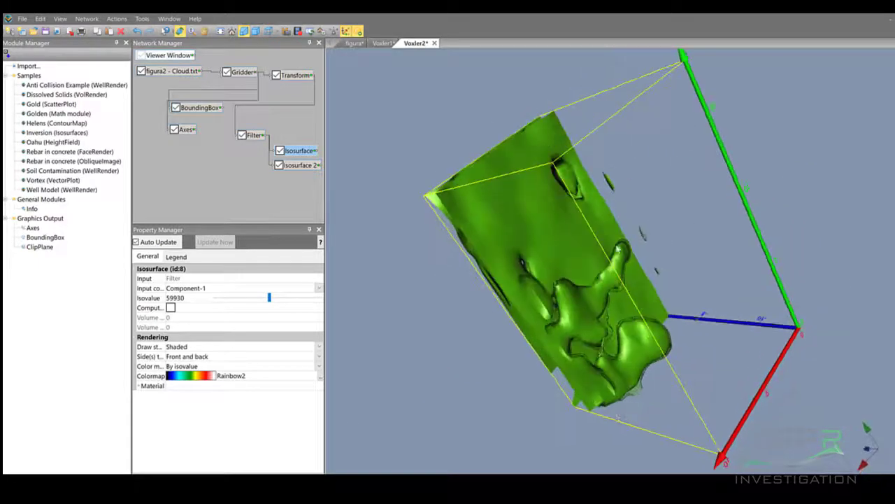
pyautogui.moveTo(618, 249); pyautogui.dragTo(585, 305)
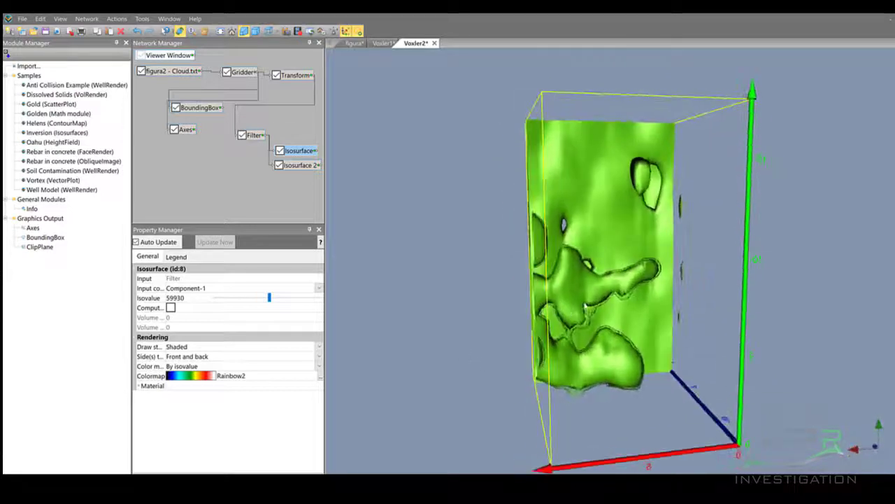
pyautogui.rightClick(546, 277)
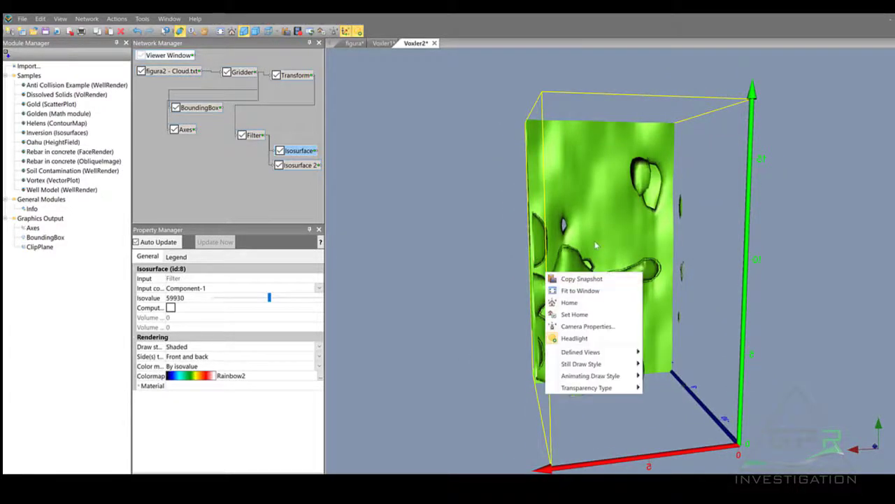
pyautogui.click(599, 245)
pyautogui.scroll(3, 578, 242)
pyautogui.scroll(-5, 578, 242)
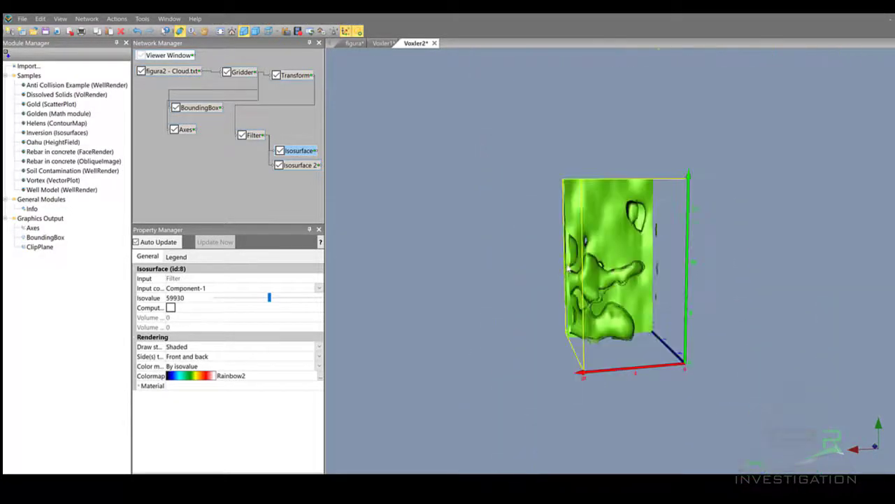
pyautogui.moveTo(534, 263); pyautogui.dragTo(564, 275)
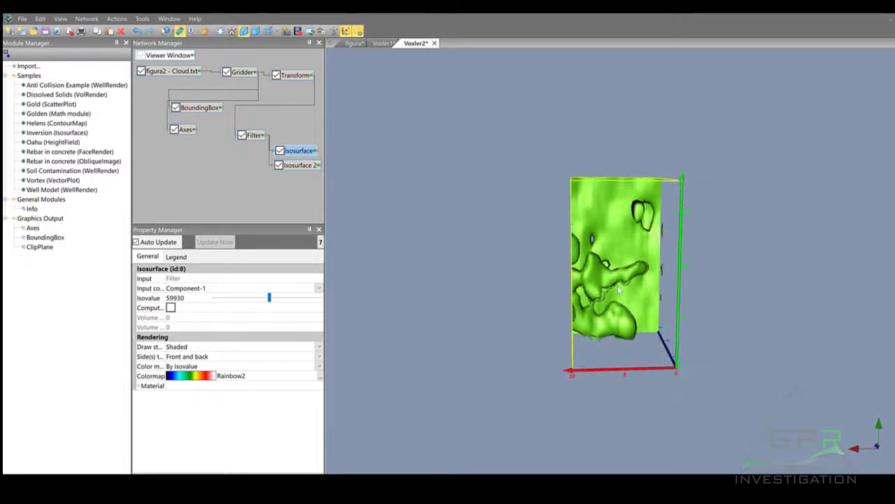
pyautogui.scroll(3, 621, 308)
pyautogui.scroll(2, 621, 310)
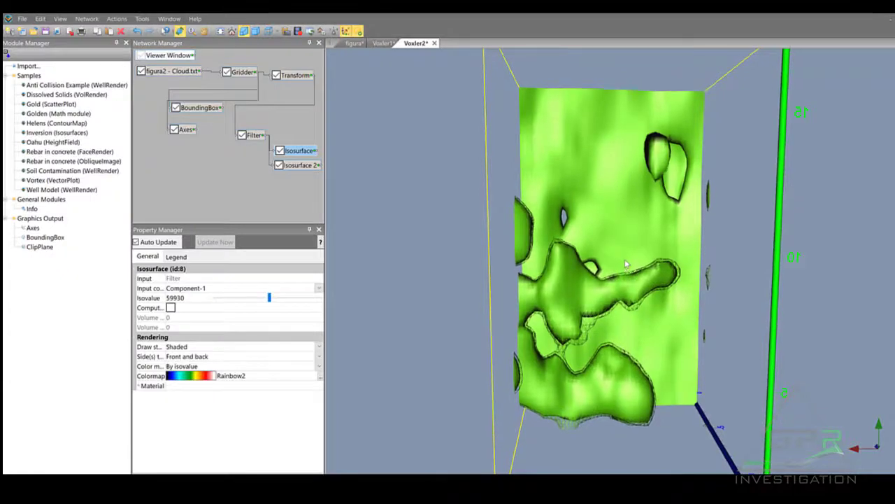
pyautogui.moveTo(666, 423); pyautogui.dragTo(685, 418)
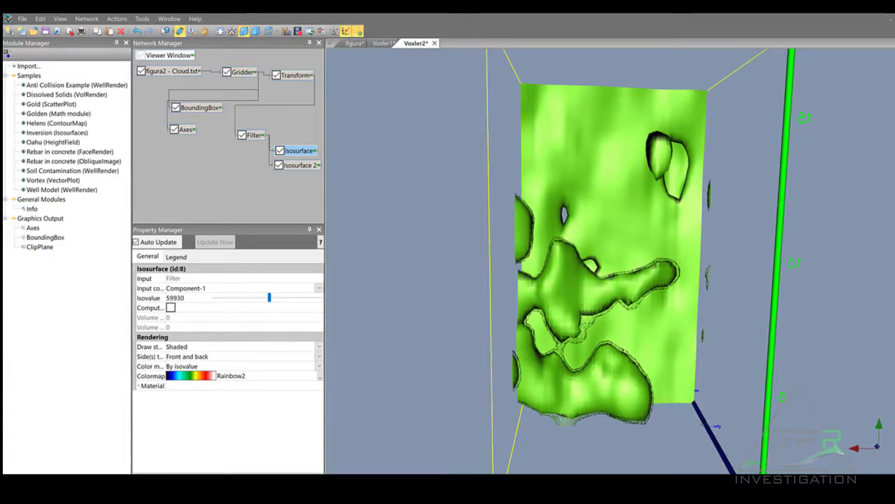
# Step: Look at the Krot_1 window for comparison, and view the isosurfaces in Voxler from the side
pyautogui.moveTo(515, 490)
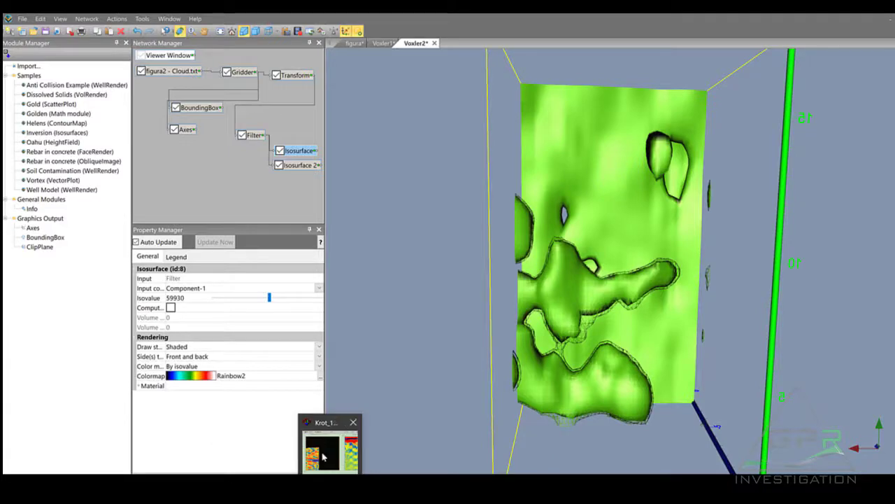
pyautogui.click(323, 456)
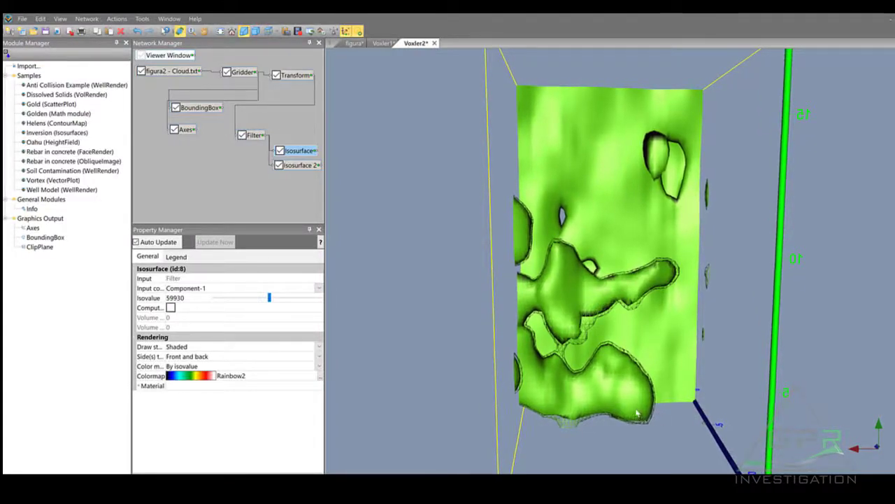
pyautogui.moveTo(659, 419); pyautogui.dragTo(603, 312)
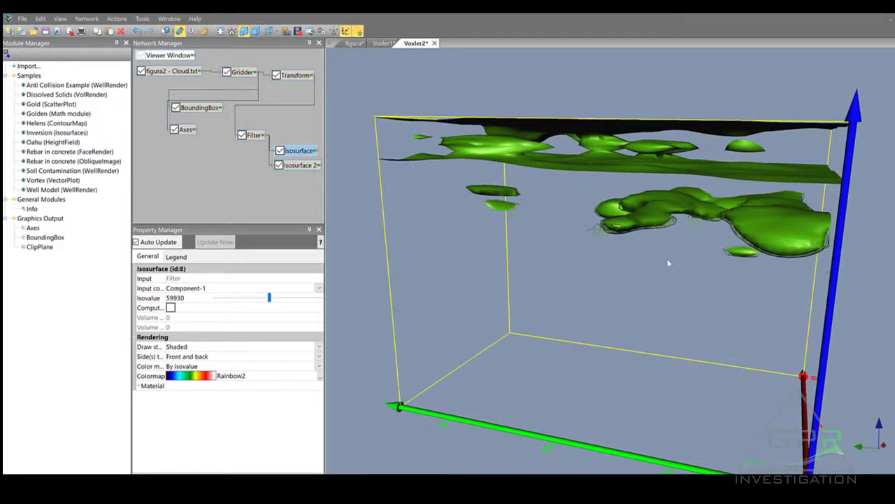
pyautogui.moveTo(671, 270); pyautogui.dragTo(679, 248)
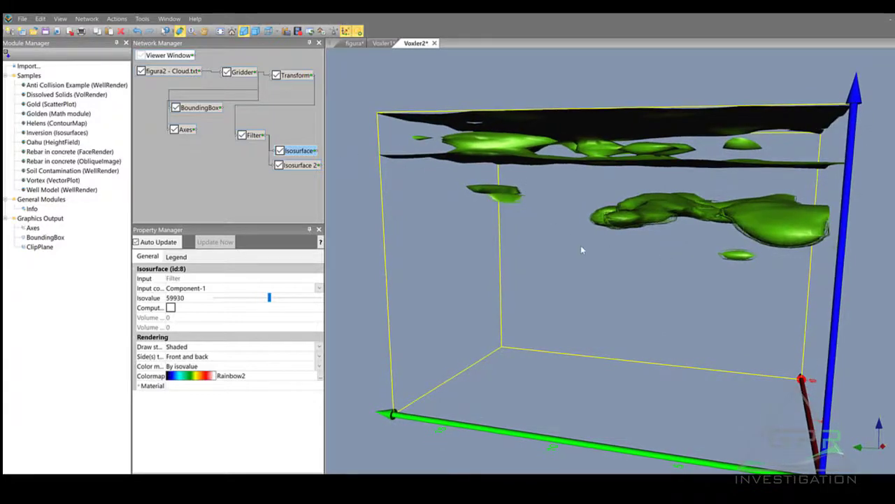
pyautogui.moveTo(581, 249); pyautogui.dragTo(417, 266)
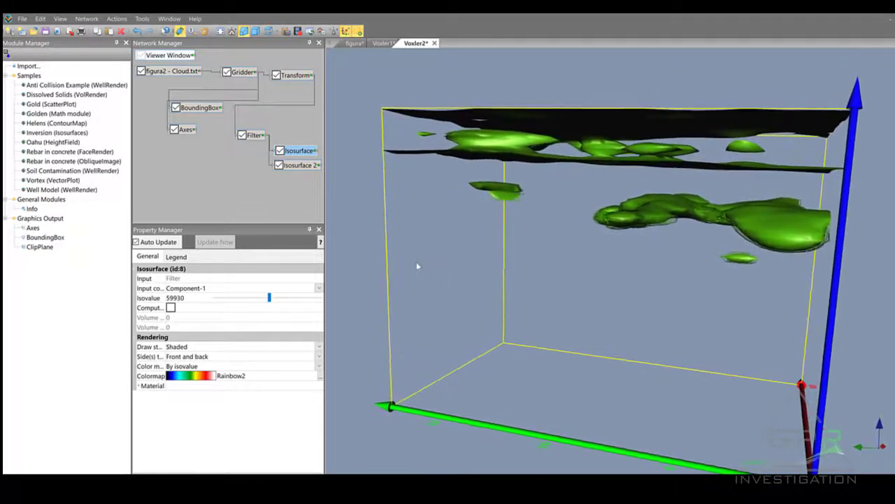
# Step: Add a third isosurface to the network and connect it to the Transform module's output data
pyautogui.click(299, 75)
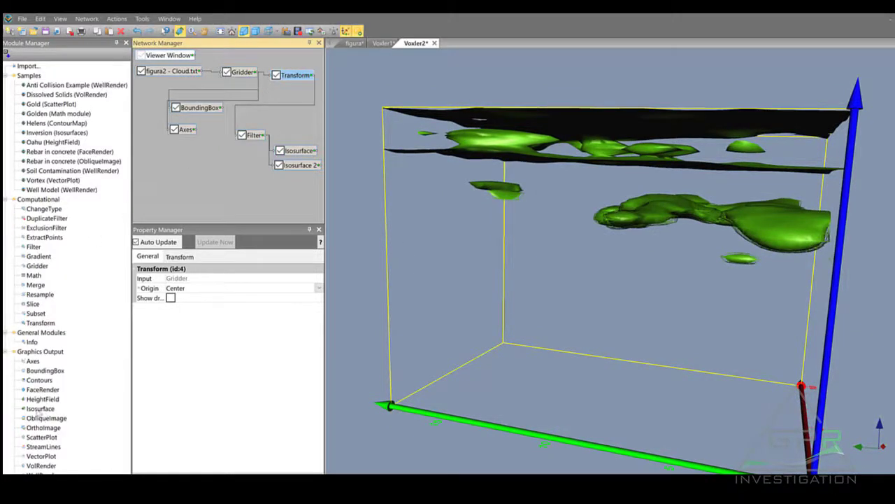
pyautogui.moveTo(39, 408); pyautogui.dragTo(222, 171)
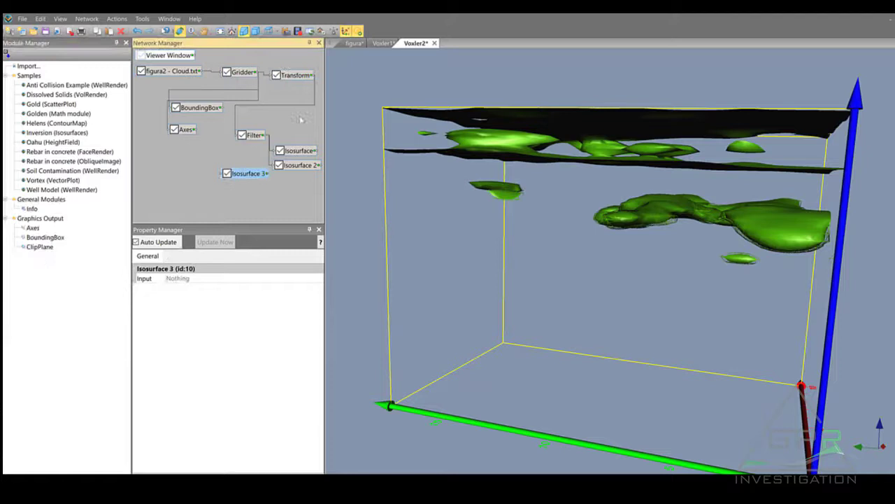
pyautogui.click(315, 78)
pyautogui.click(370, 80)
pyautogui.click(226, 174)
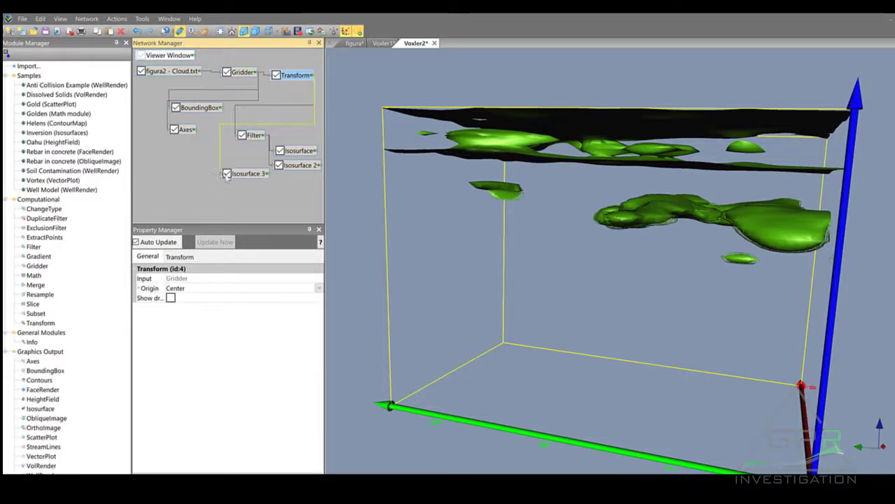
pyautogui.click(315, 78)
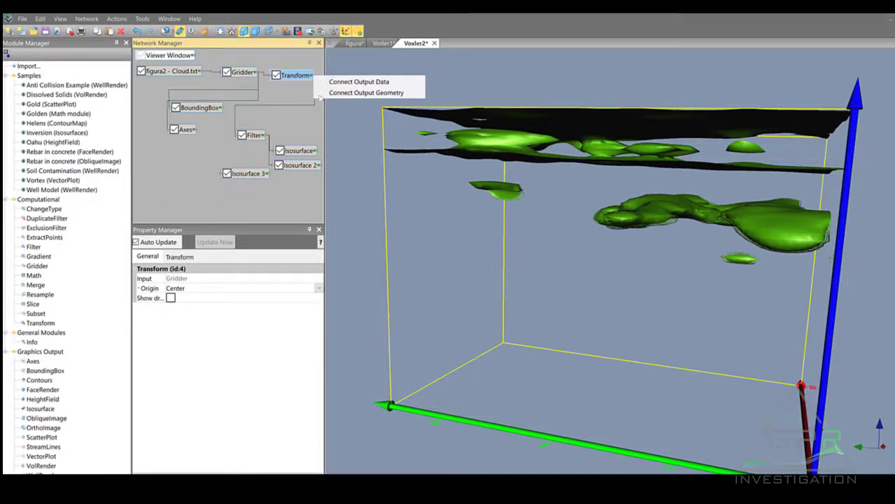
pyautogui.click(359, 80)
pyautogui.click(223, 176)
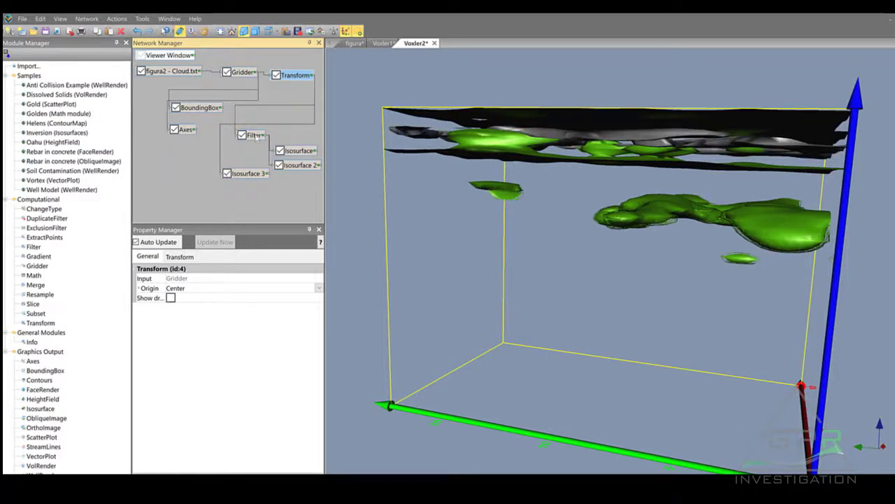
# Step: Disable the Filter module and apply the Rainbow2 colormap to the third isosurface
pyautogui.click(242, 135)
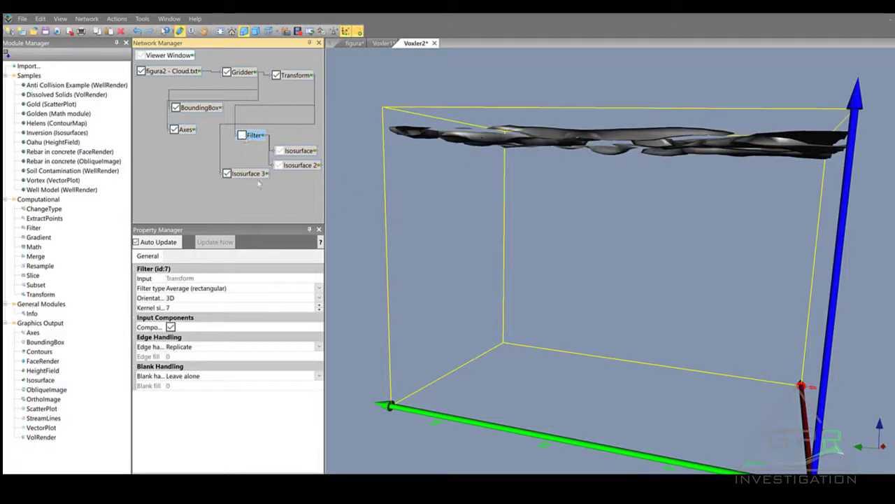
pyautogui.click(249, 174)
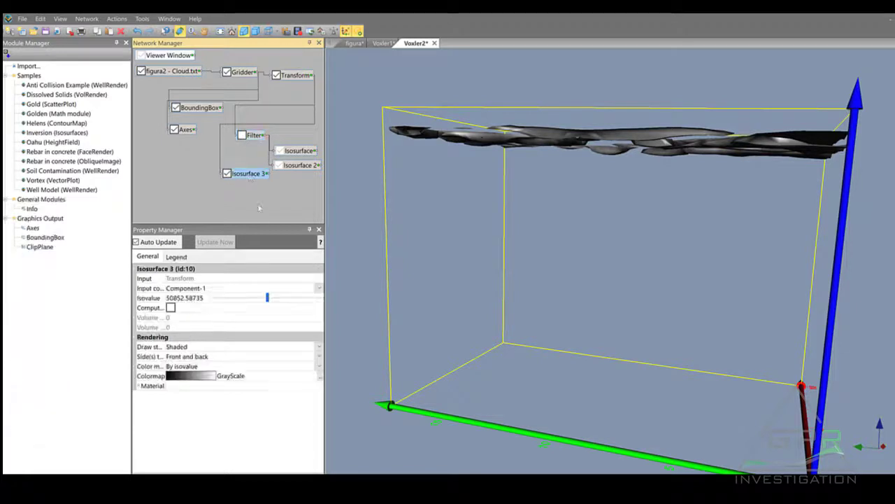
pyautogui.click(193, 378)
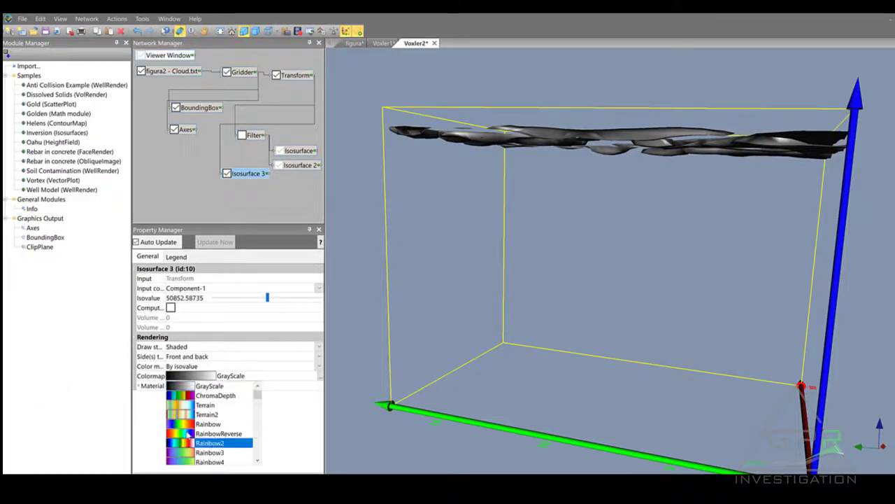
pyautogui.click(186, 443)
pyautogui.click(246, 173)
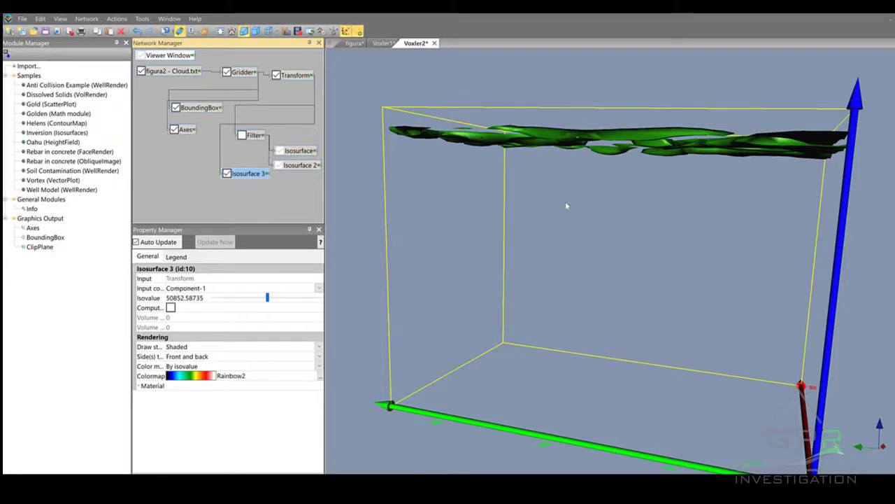
# Step: Raise the third isosurface's isovalue to about 59862
pyautogui.moveTo(565, 200); pyautogui.dragTo(590, 245)
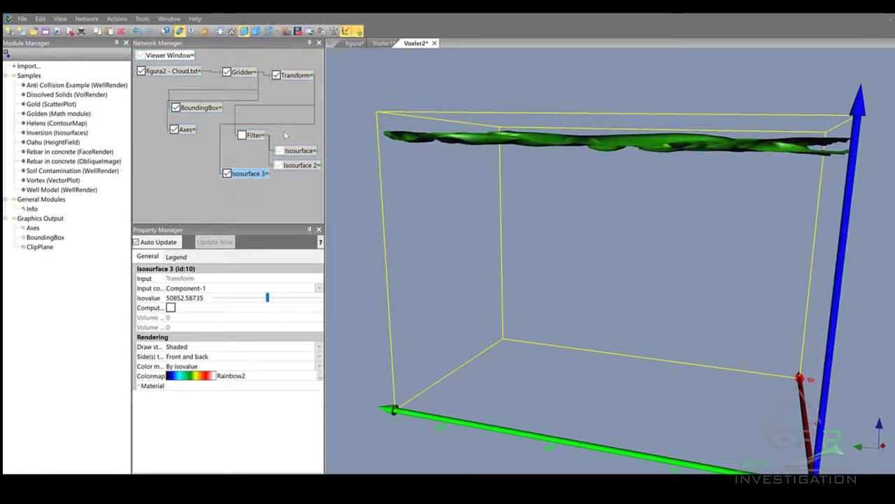
pyautogui.moveTo(270, 298); pyautogui.dragTo(290, 310)
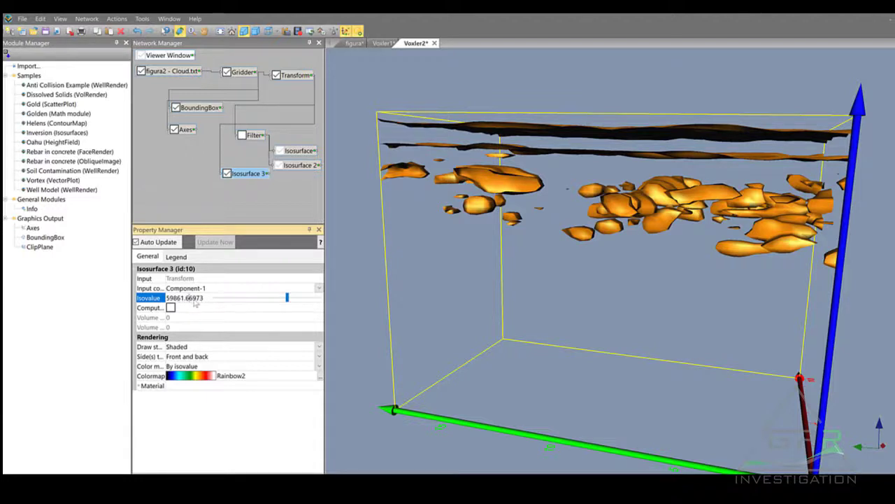
# Step: Set the third isosurface's isovalue to 59850 and re-enable the Filter module in the network
pyautogui.moveTo(204, 304); pyautogui.dragTo(181, 307)
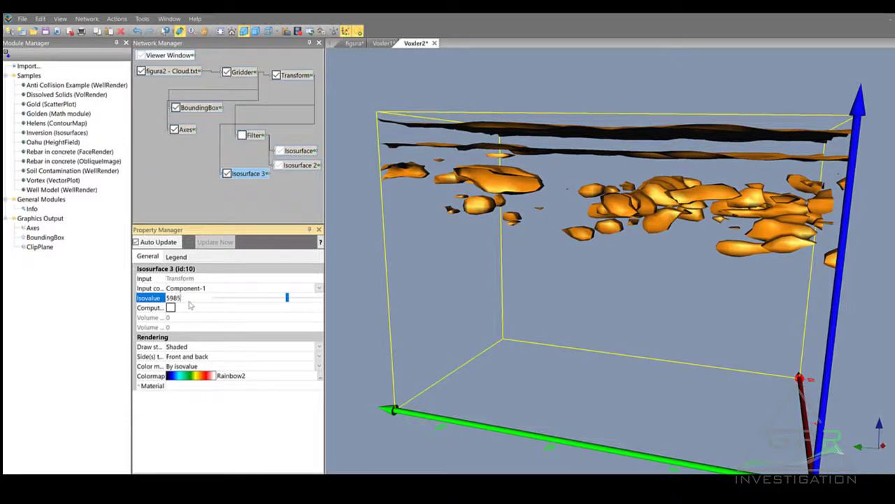
pyautogui.moveTo(642, 242); pyautogui.dragTo(610, 251)
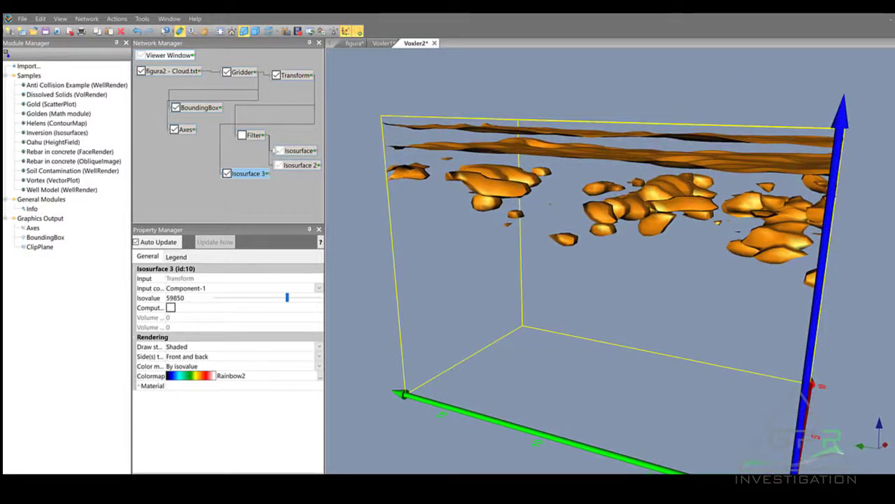
pyautogui.click(242, 135)
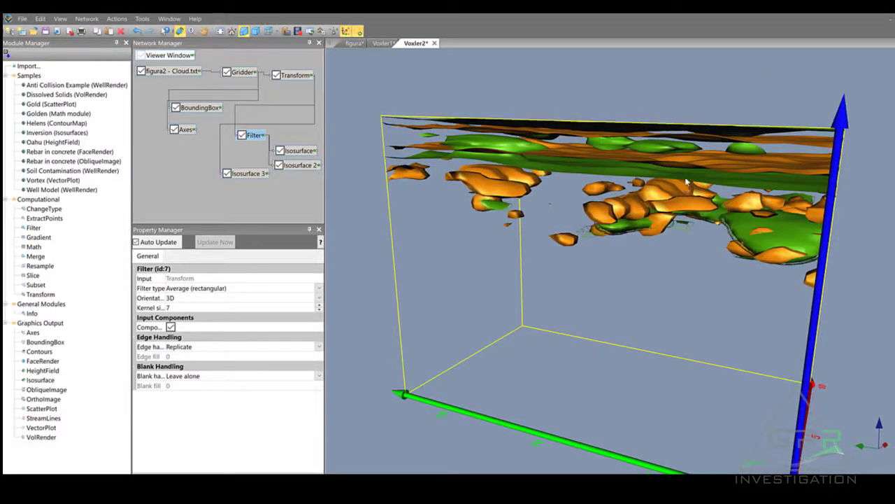
# Step: Compare the filtered and unfiltered isosurfaces from the side and along the depth axis
pyautogui.moveTo(681, 213); pyautogui.dragTo(707, 124)
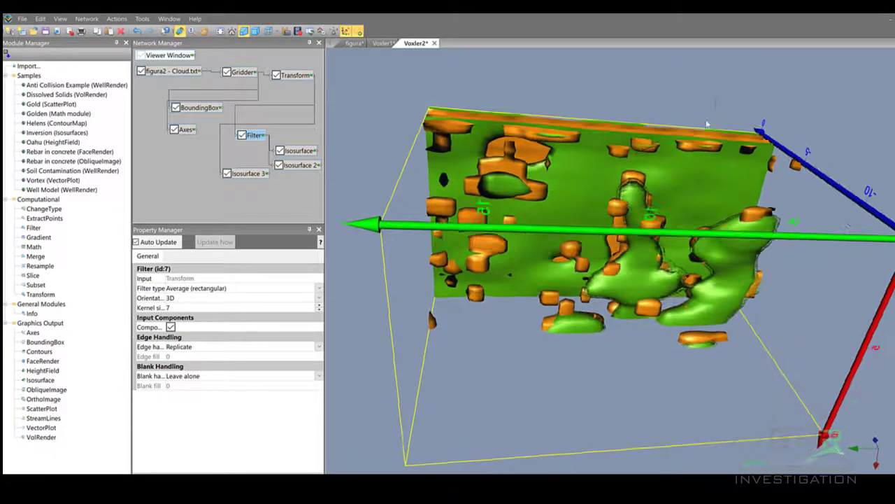
pyautogui.moveTo(621, 170); pyautogui.dragTo(752, 322)
pyautogui.moveTo(569, 272); pyautogui.dragTo(632, 288)
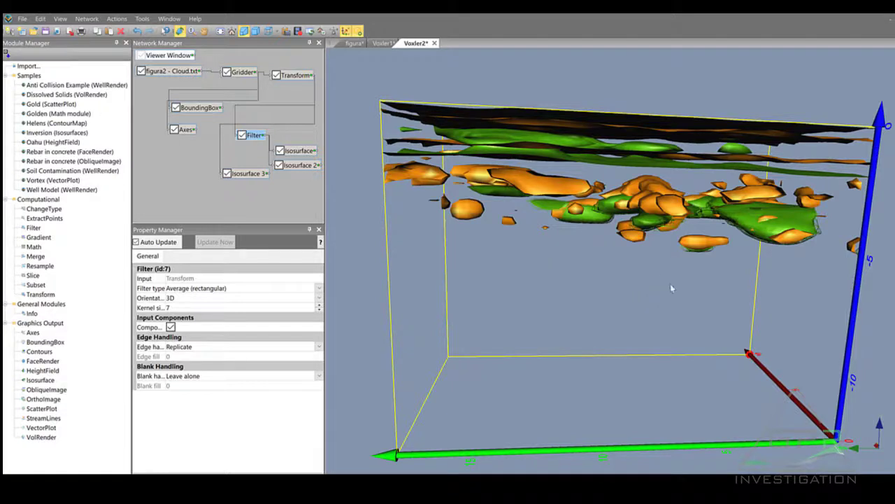
pyautogui.moveTo(633, 289); pyautogui.dragTo(608, 294)
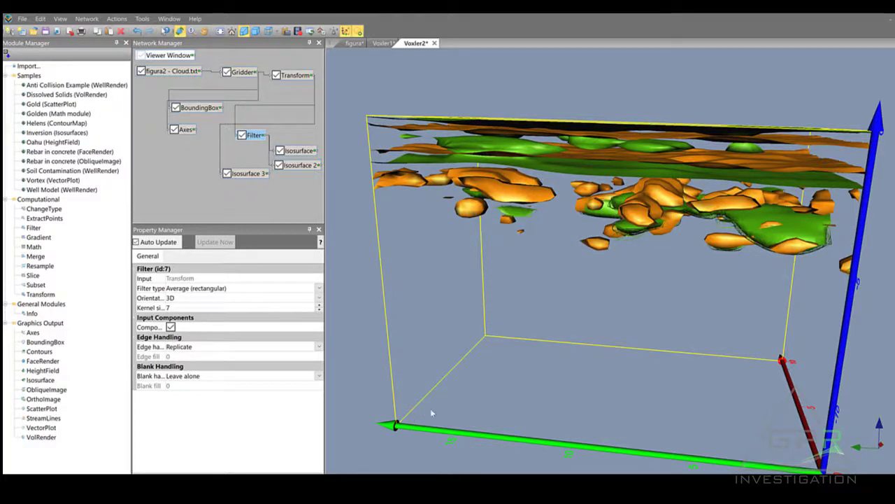
pyautogui.moveTo(623, 211); pyautogui.dragTo(724, 124)
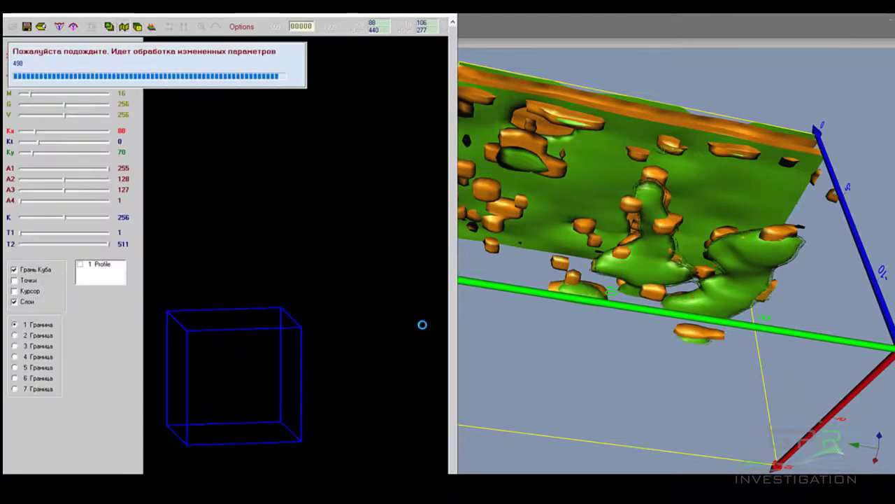
# Step: In Krot's 3D view of the 11 profiles, set A1 to 197, A2 to 151, A3 to 90, A4 to 53 and T1 to 59
pyautogui.moveTo(878, 457)
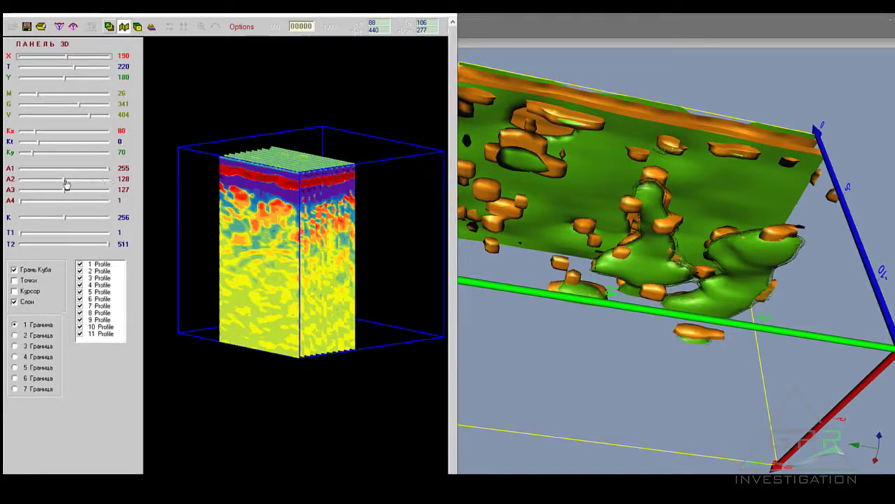
pyautogui.moveTo(65, 183); pyautogui.dragTo(34, 202)
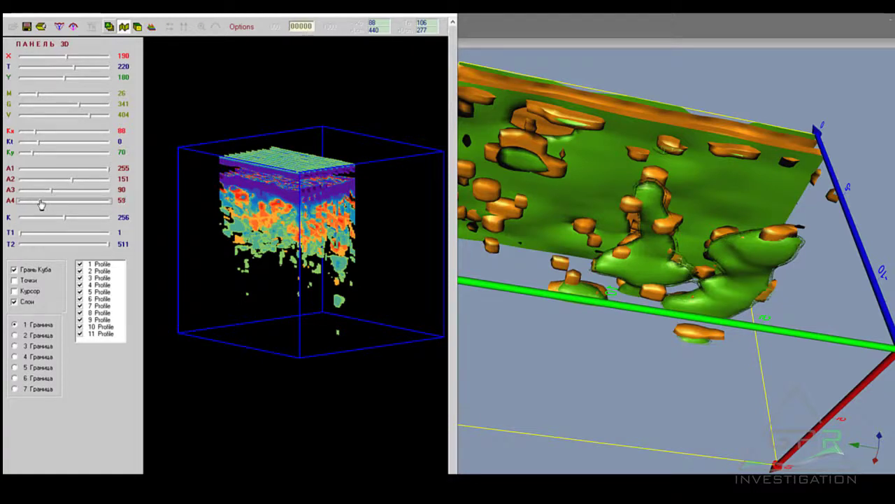
pyautogui.moveTo(108, 174); pyautogui.dragTo(87, 182)
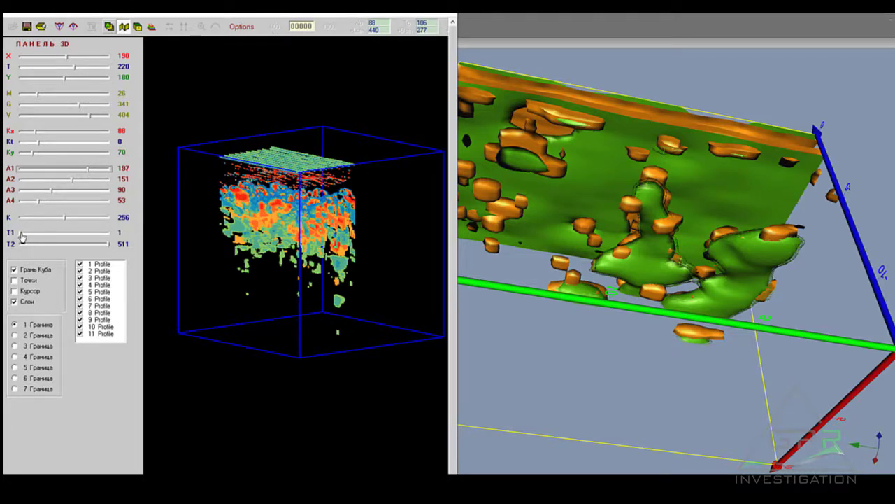
pyautogui.moveTo(22, 236); pyautogui.dragTo(25, 235)
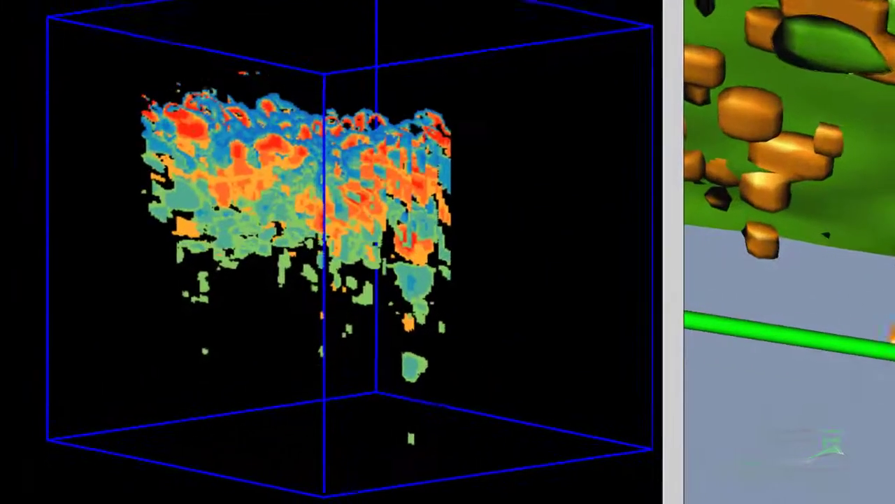
# Step: Examine the thresholded Krot profile volume from oblique angles and compare it with the Voxler isosurfaces seen from the opposite side
pyautogui.moveTo(283, 247); pyautogui.dragTo(405, 445)
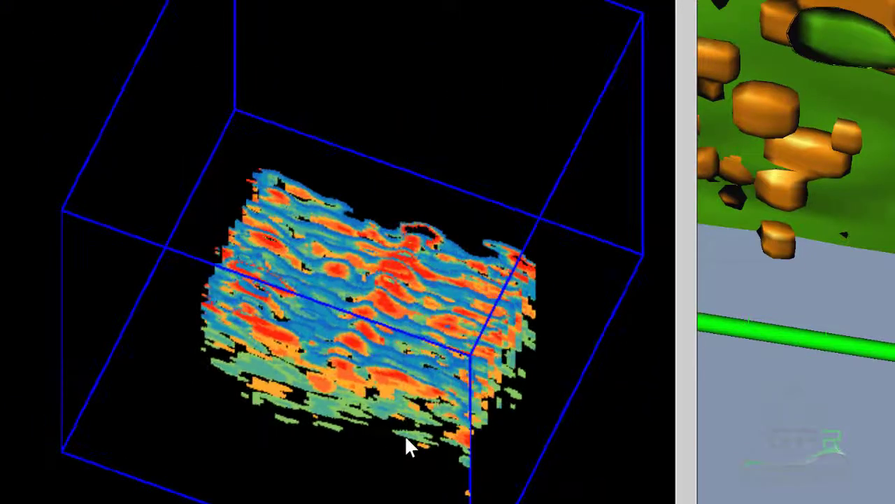
pyautogui.moveTo(332, 454); pyautogui.dragTo(356, 421)
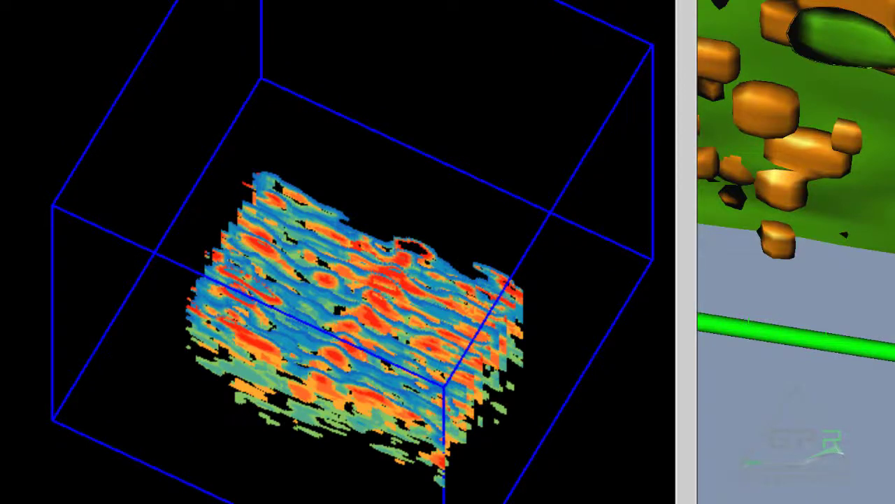
pyautogui.scroll(5, 282, 288)
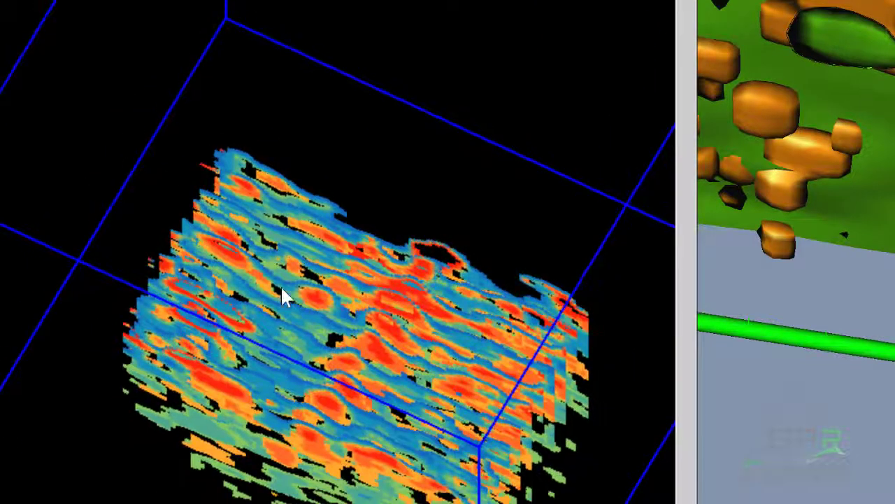
pyautogui.moveTo(282, 289); pyautogui.dragTo(210, 180)
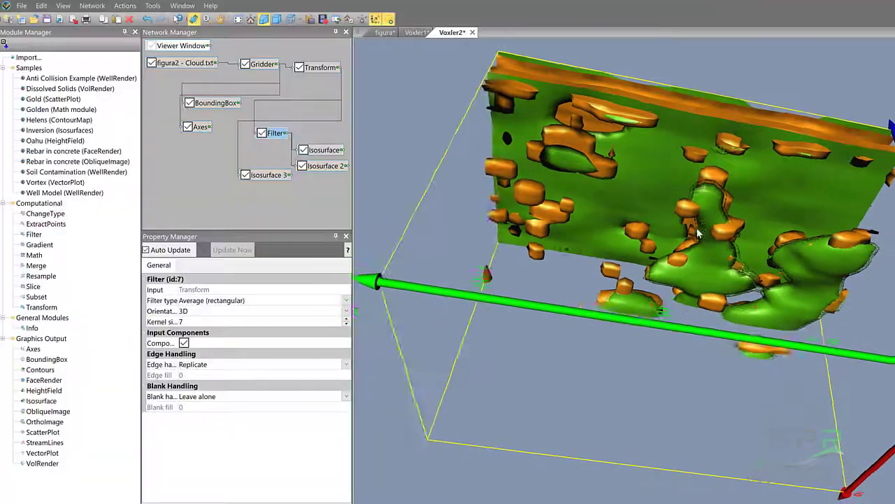
pyautogui.moveTo(630, 301); pyautogui.dragTo(742, 226)
pyautogui.moveTo(651, 180); pyautogui.dragTo(691, 323)
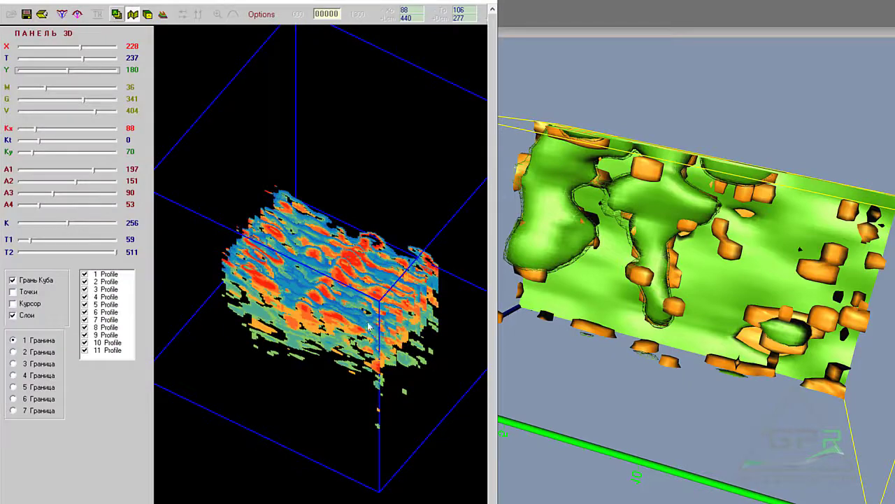
pyautogui.moveTo(360, 337); pyautogui.dragTo(339, 380)
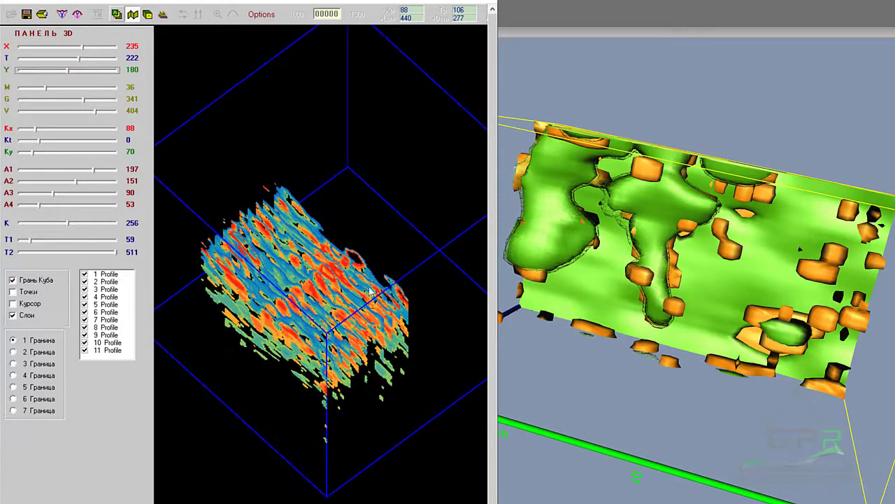